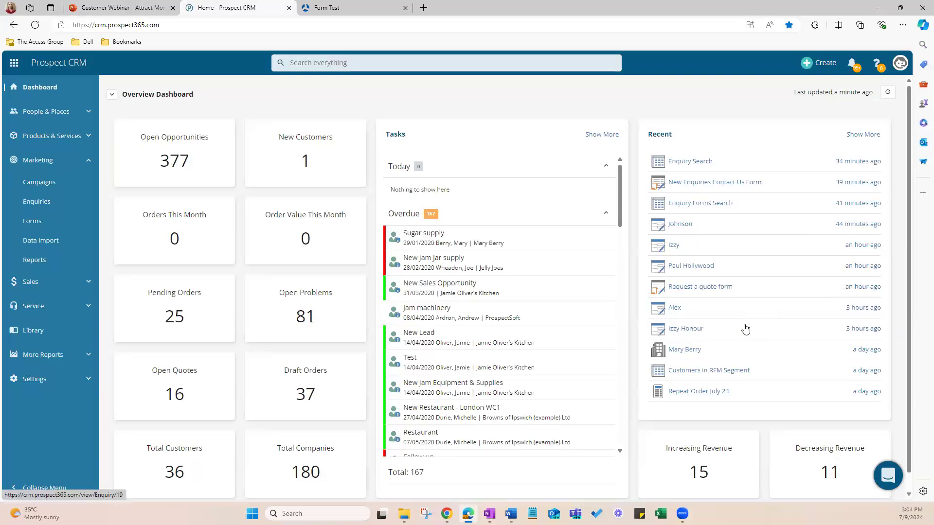
Step: Start a new enquiry and fill in the contact's mobile phone number and first name
click(812, 66)
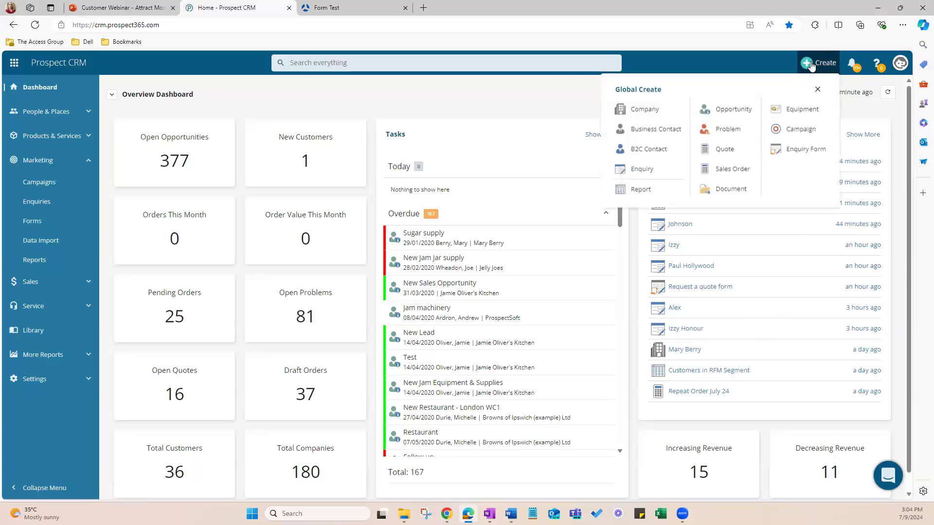
click(642, 169)
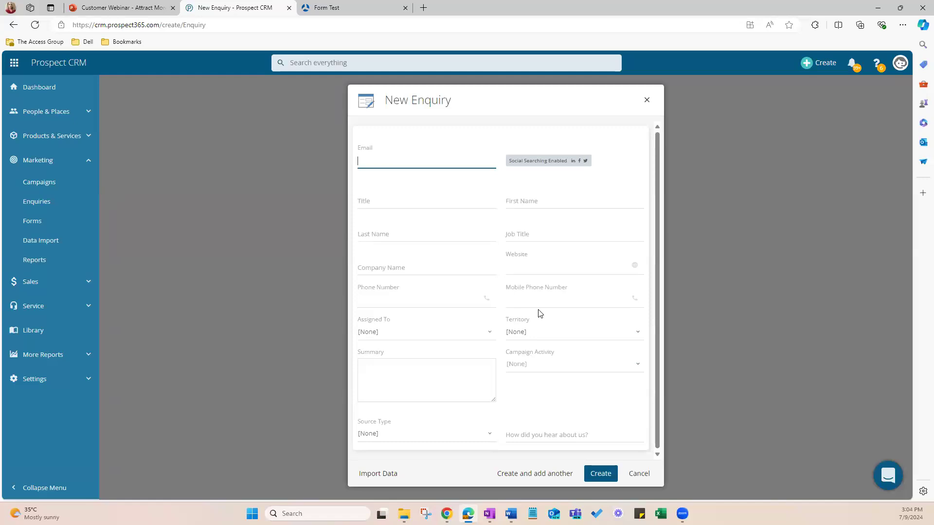
click(520, 300)
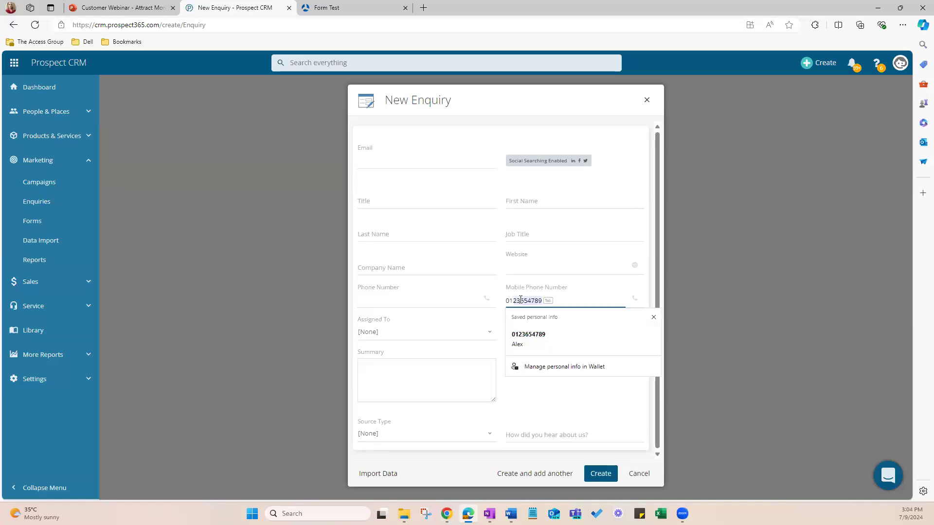
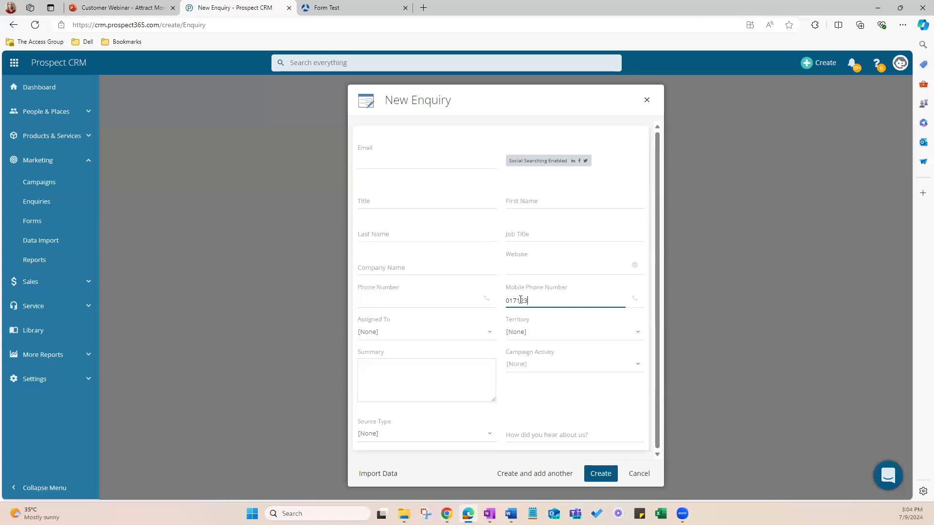
click(532, 202)
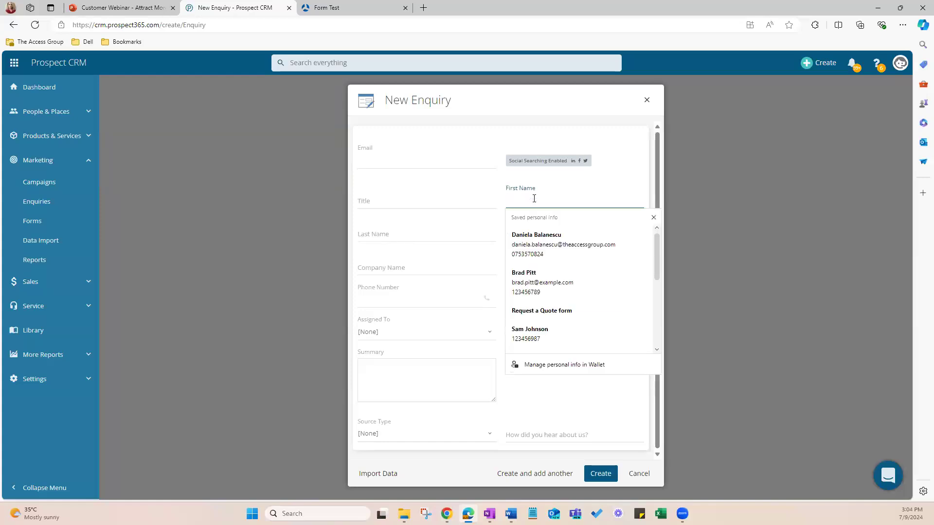
text(Serena)
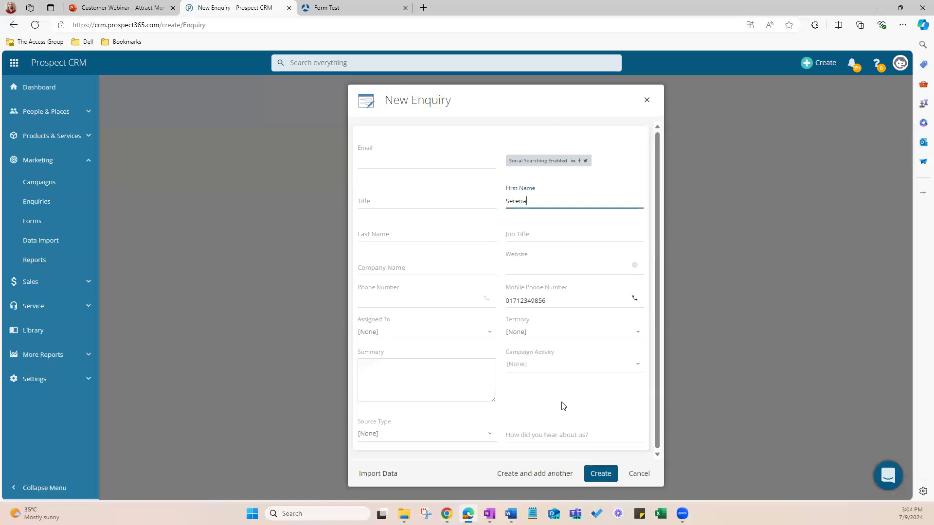
Step: Assign the new enquiry to a team member, create it and close its record
click(417, 330)
scroll(414, 282, down, 1)
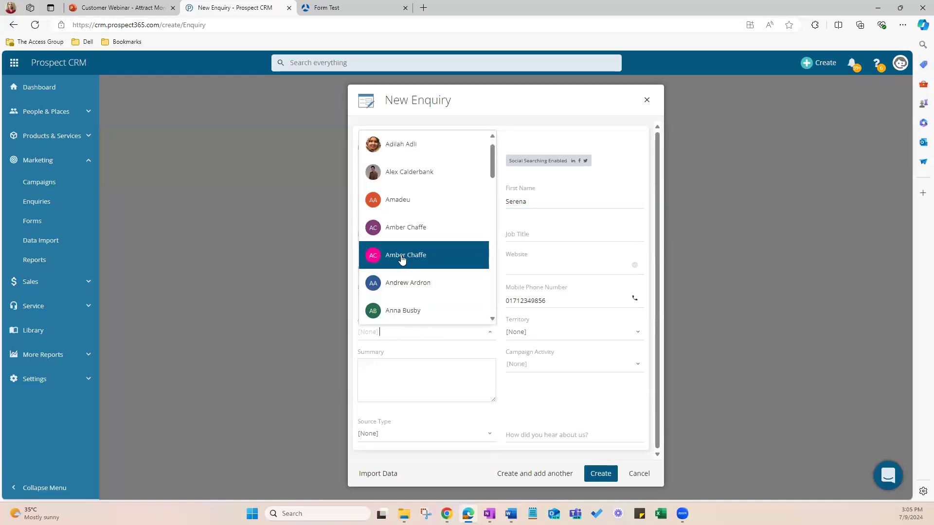
scroll(418, 225, down, 5)
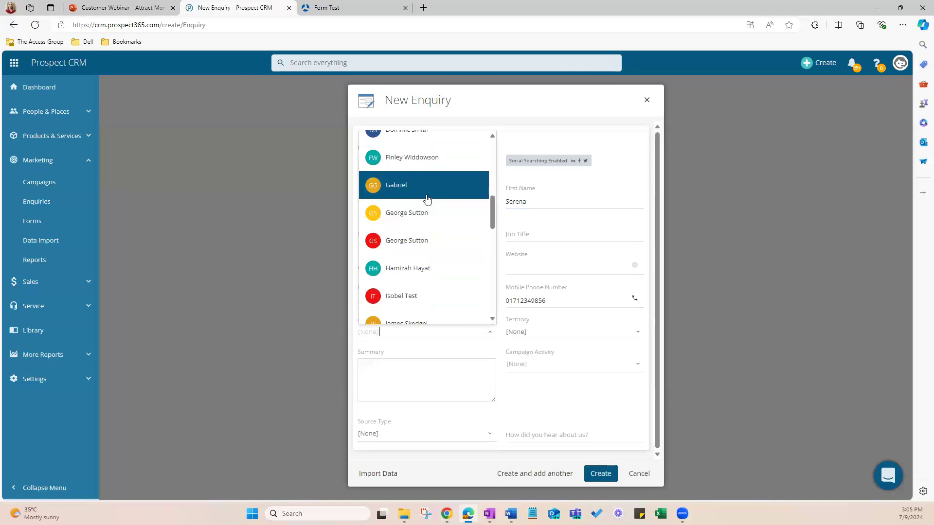
scroll(426, 202, down, 8)
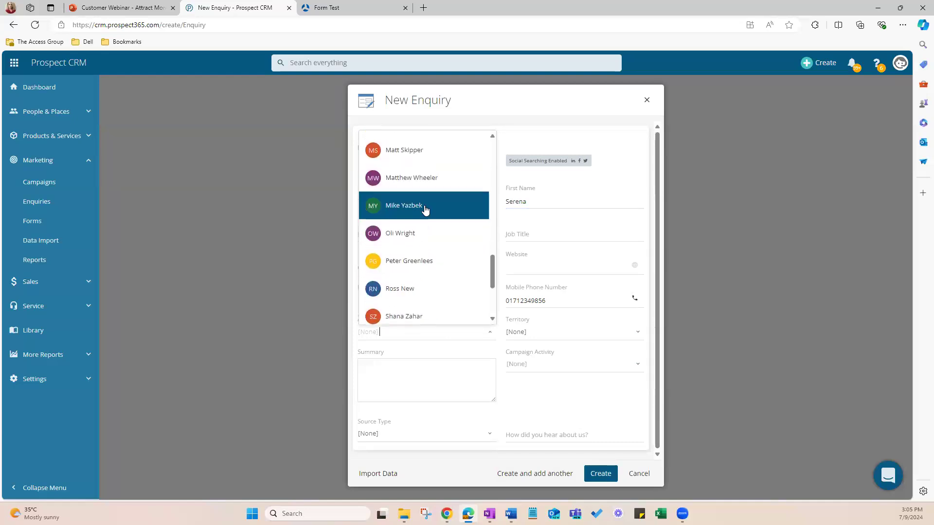
scroll(426, 209, up, 14)
scroll(426, 210, down, 5)
scroll(423, 244, down, 1)
click(420, 265)
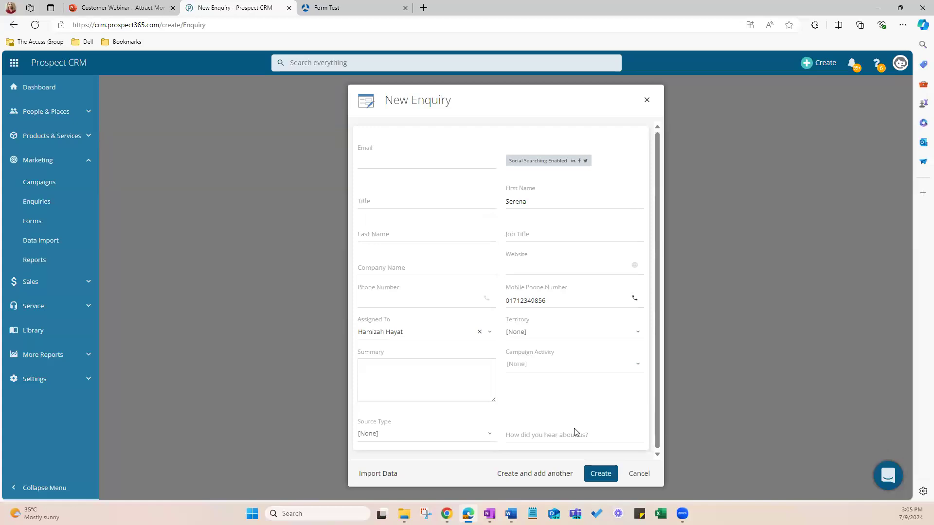
click(598, 475)
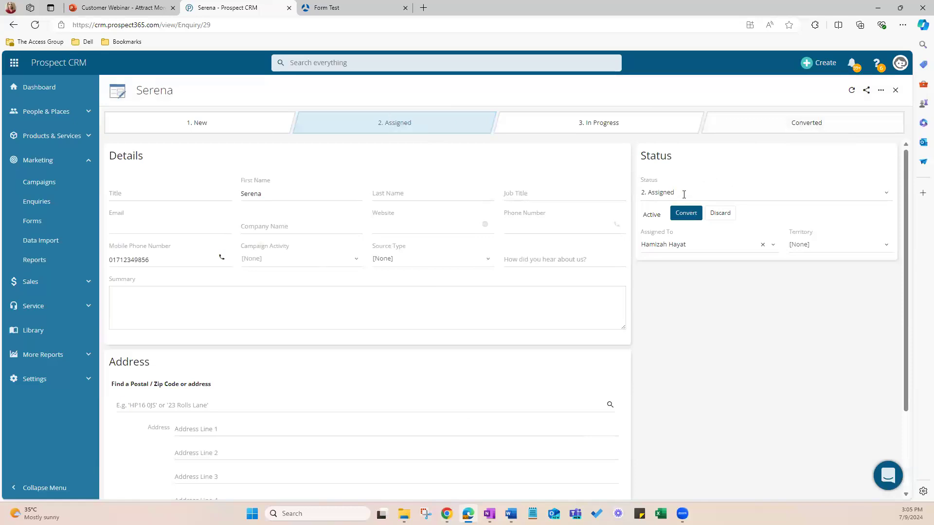
click(896, 92)
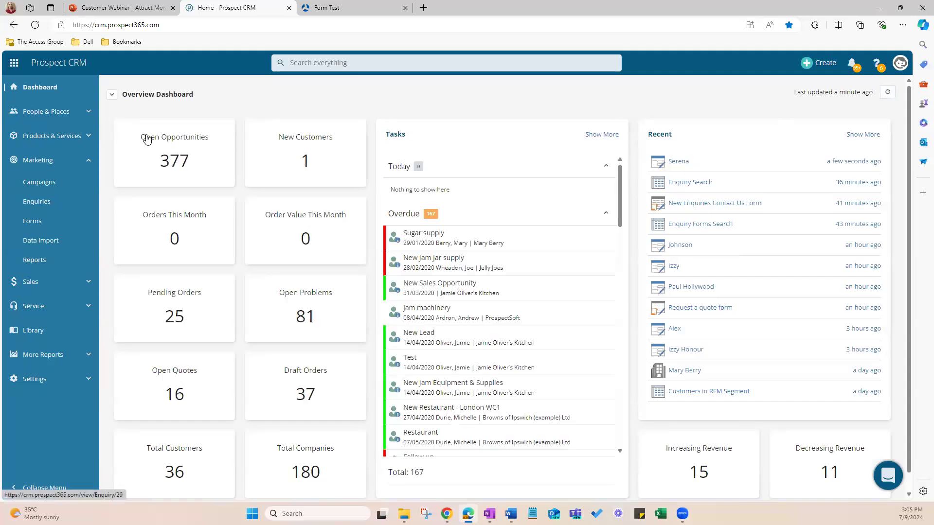
Step: Open the newly created enquiry from the Marketing enquiries list
click(37, 162)
click(38, 162)
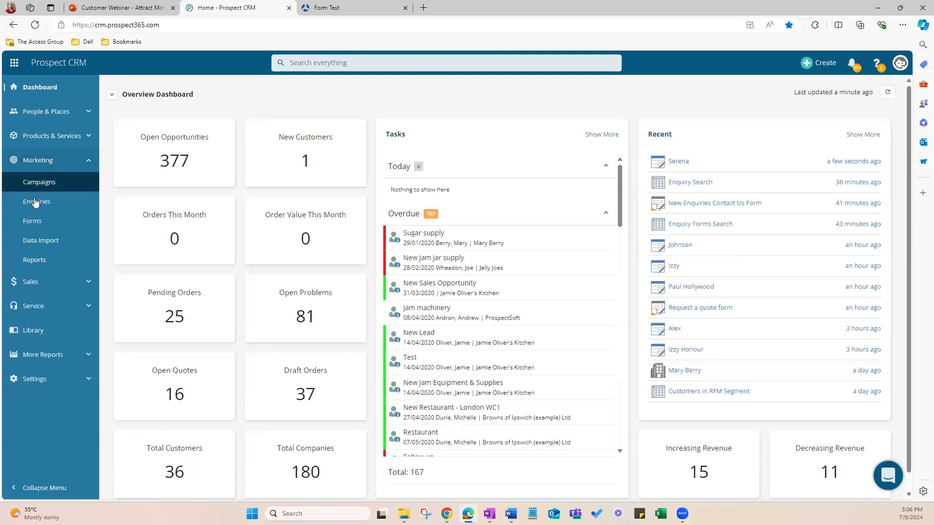
click(36, 202)
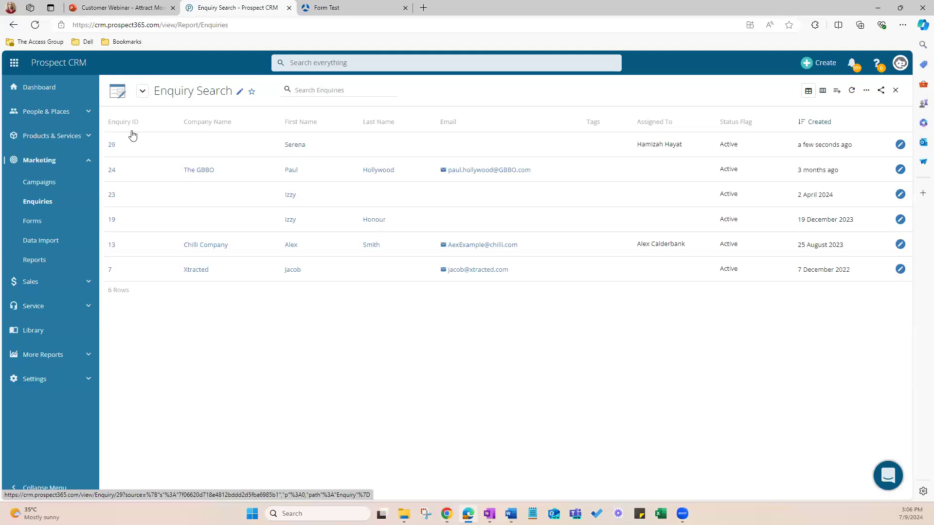
click(111, 146)
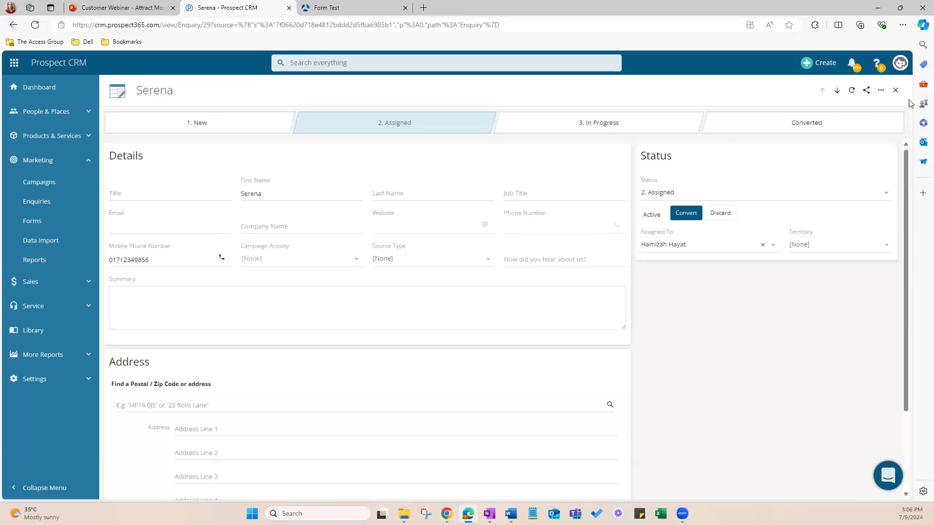
click(895, 91)
click(112, 147)
Step: Fill in the contact's e-mail in the enquiry details
click(152, 227)
text(serena)
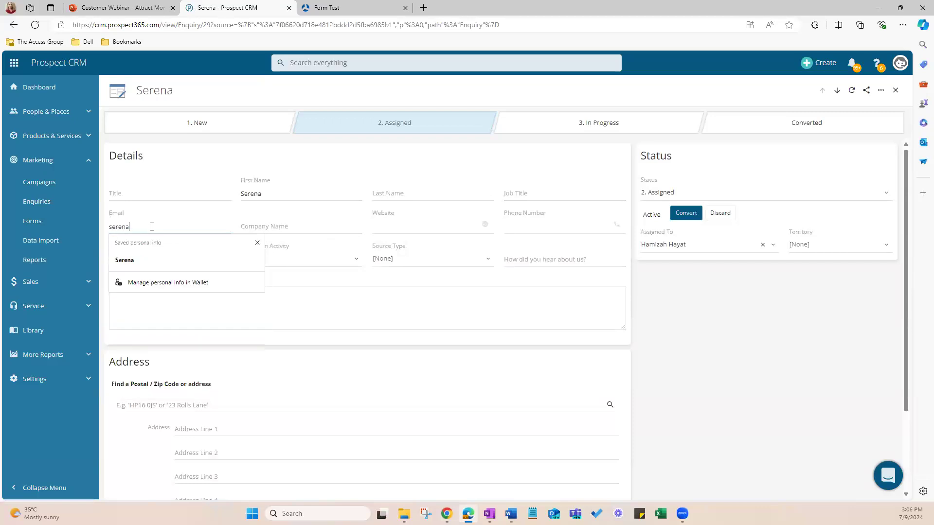
text(.test)
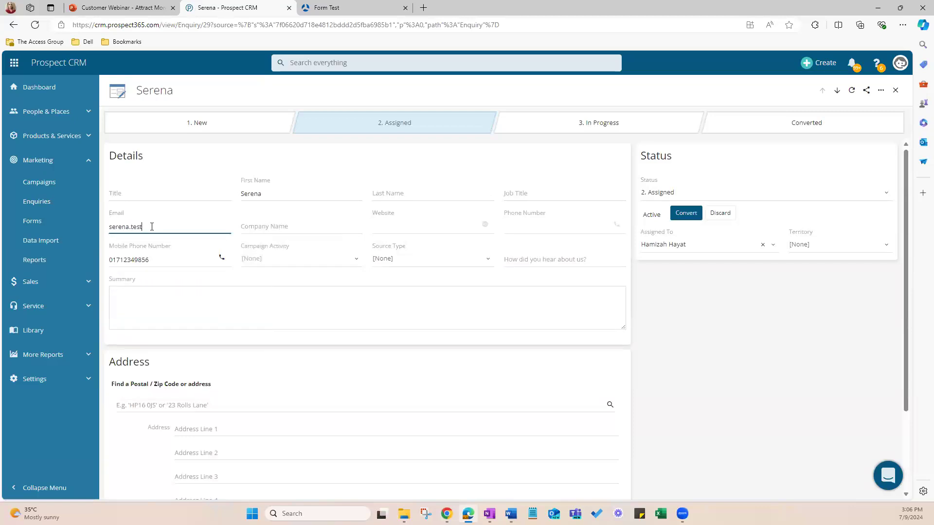
text(@test.com)
Step: Enter "Part of the Jam company" as the enquiry's summary
click(157, 303)
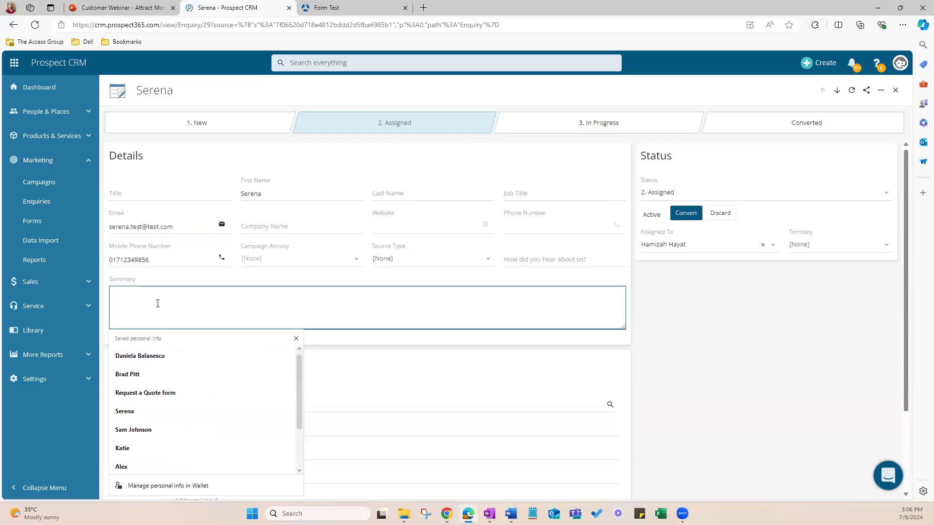
text(Part of the Jam company)
click(369, 397)
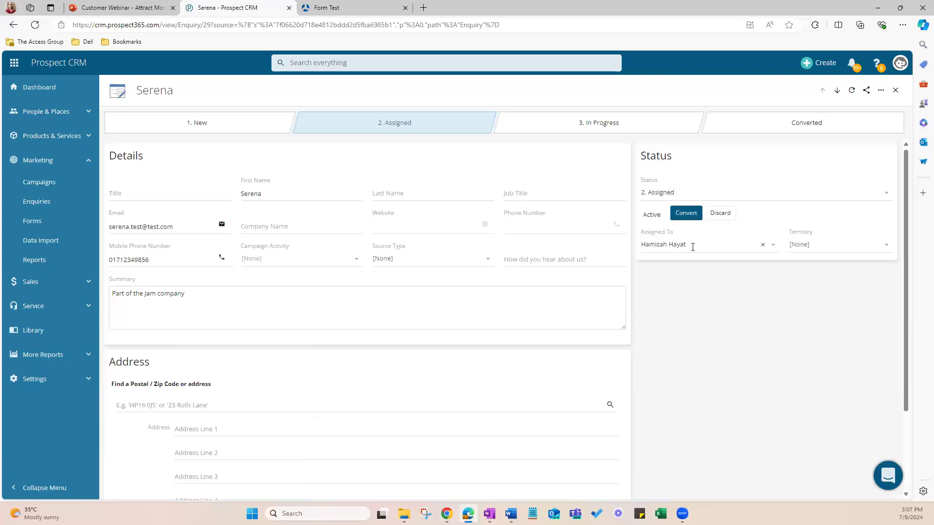
Step: Set the enquiry's status to 3. In Progress and briefly view its conversion options
click(695, 199)
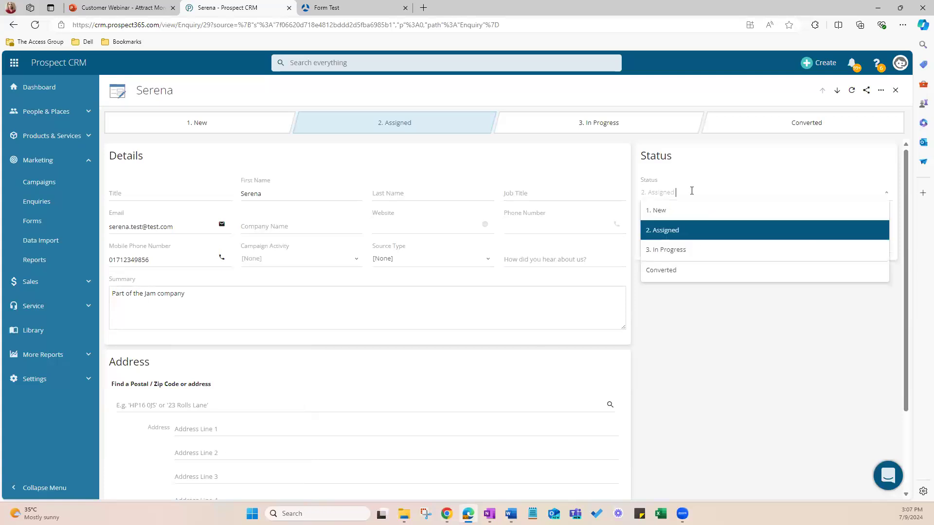
click(677, 256)
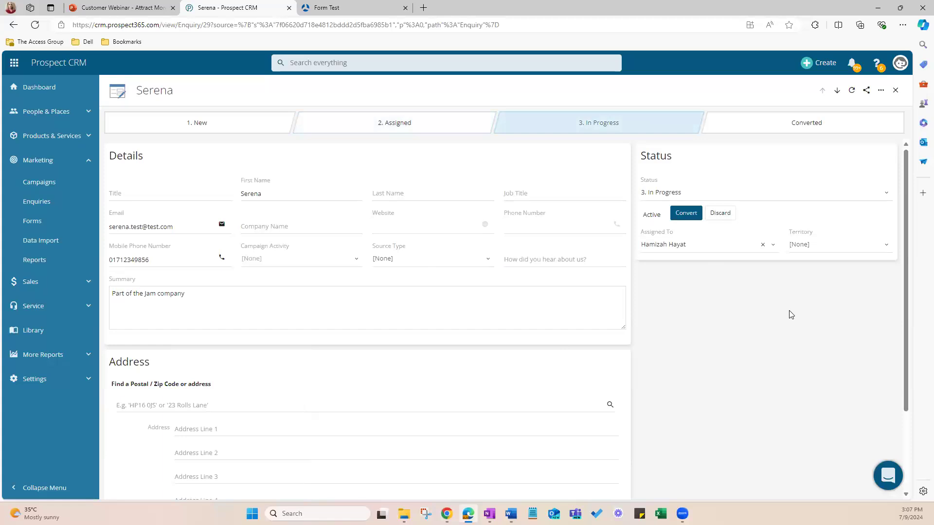
click(687, 214)
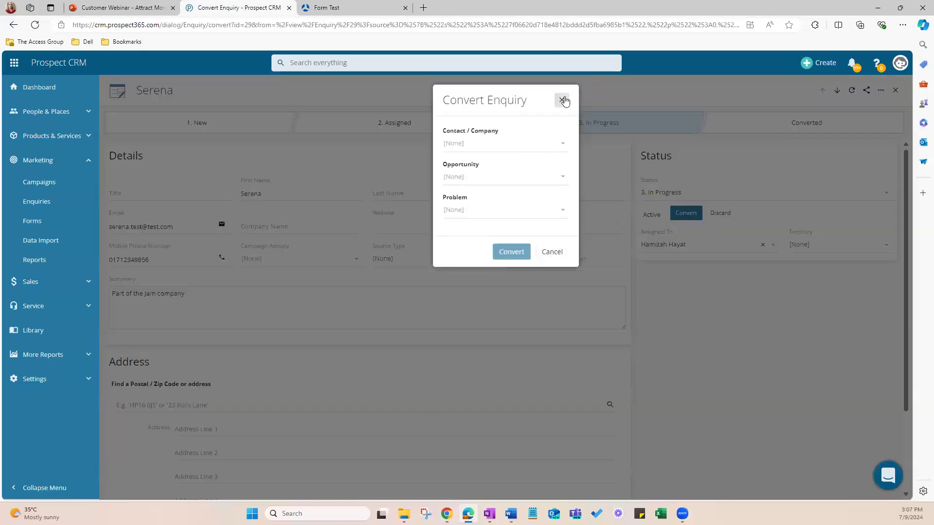
Step: Set the enquiry's status to Converted to begin its conversion
click(732, 192)
click(709, 190)
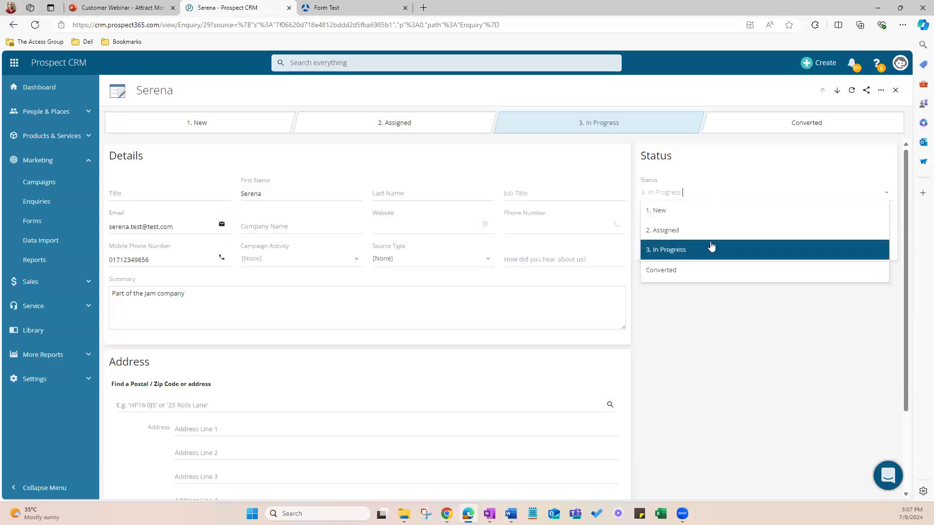
click(664, 270)
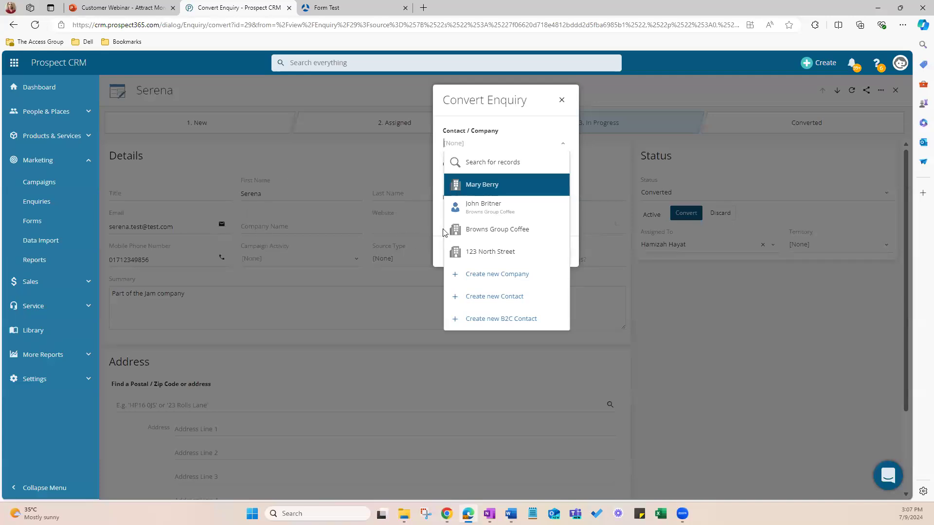
Step: Try linking the enquiry to Jamie Oliver's Kitchen by searching the records for "jam", and clear that selection
key(Down)
key(Down)
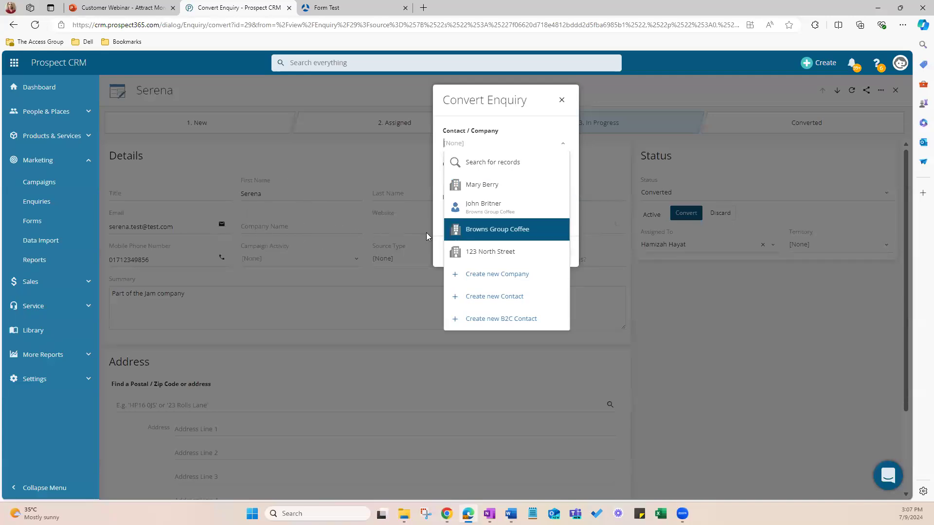
click(483, 161)
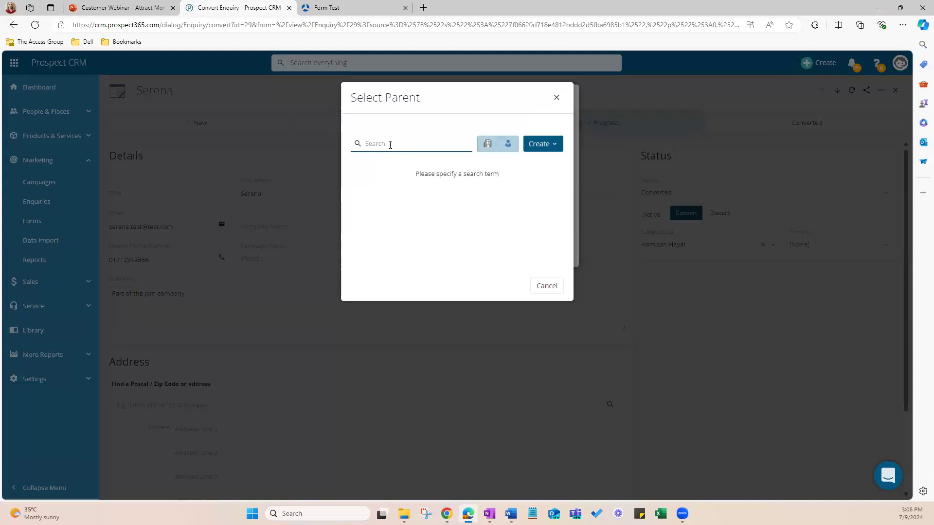
text(jam)
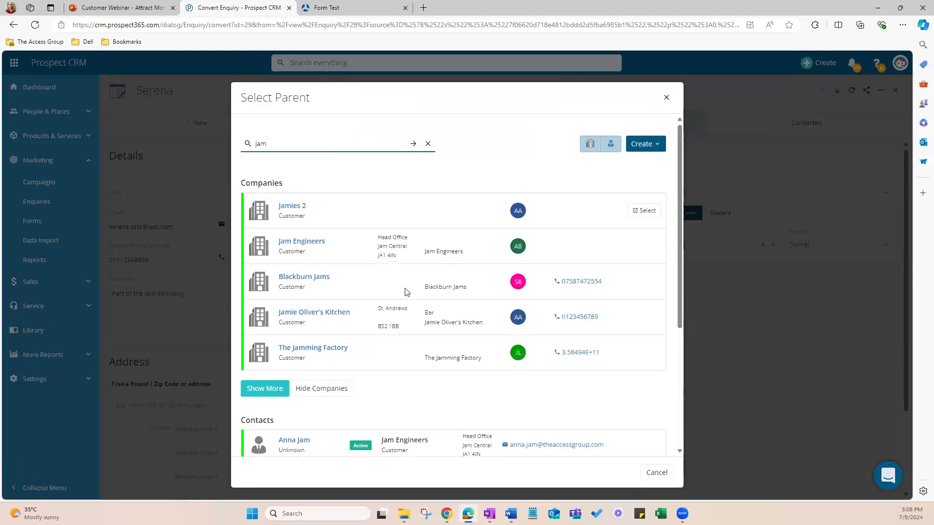
click(286, 317)
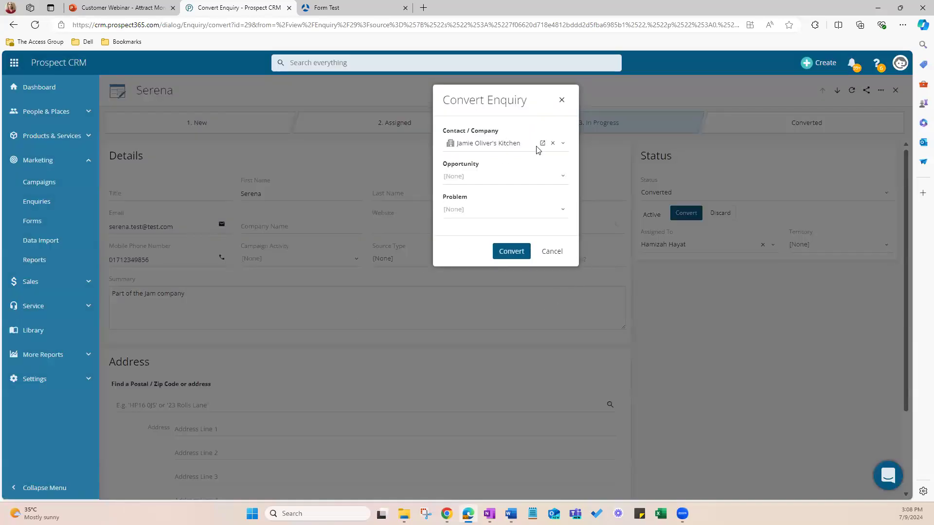
click(552, 143)
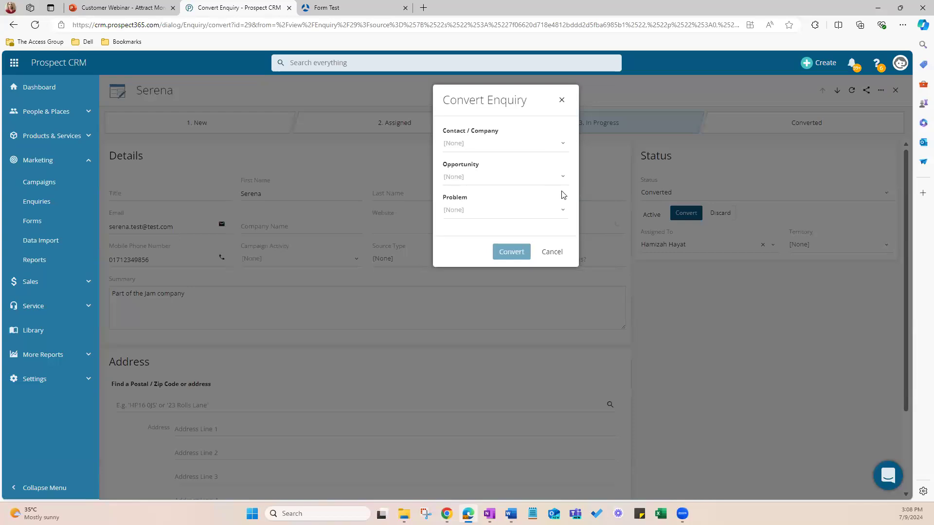
click(538, 178)
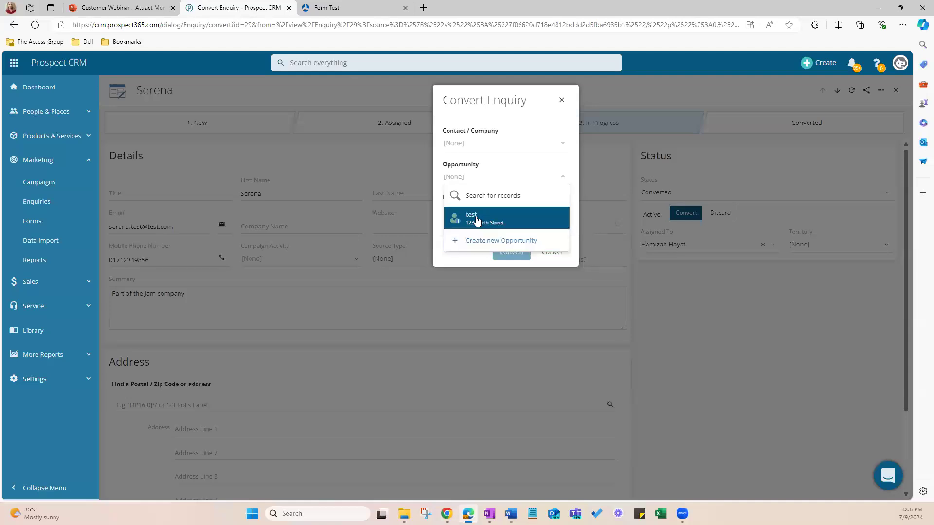
click(501, 159)
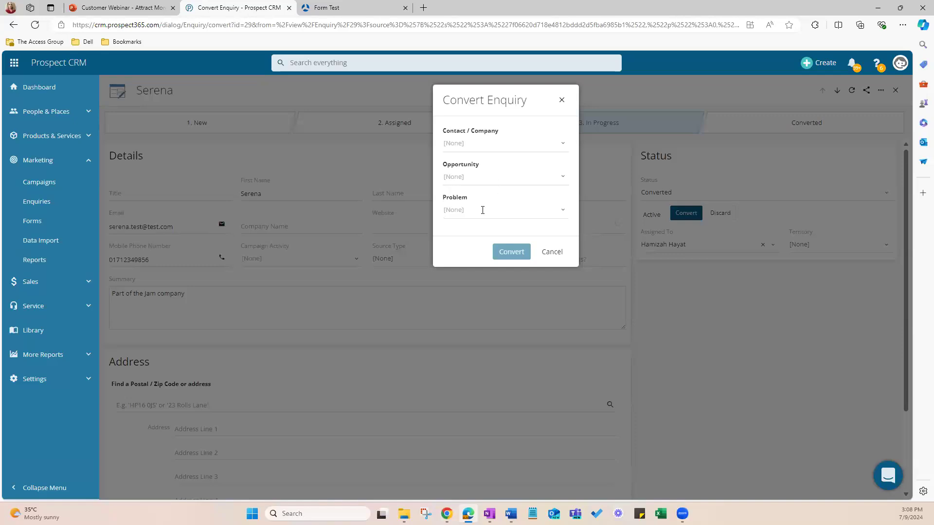
Step: Convert the enquiry with Browns Group Coffee as its contact/company and close the record
click(476, 143)
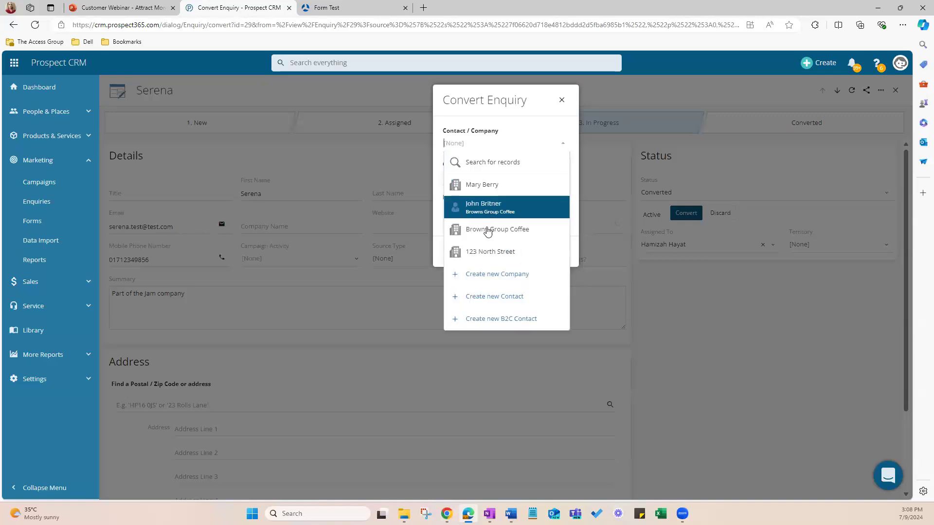
click(486, 231)
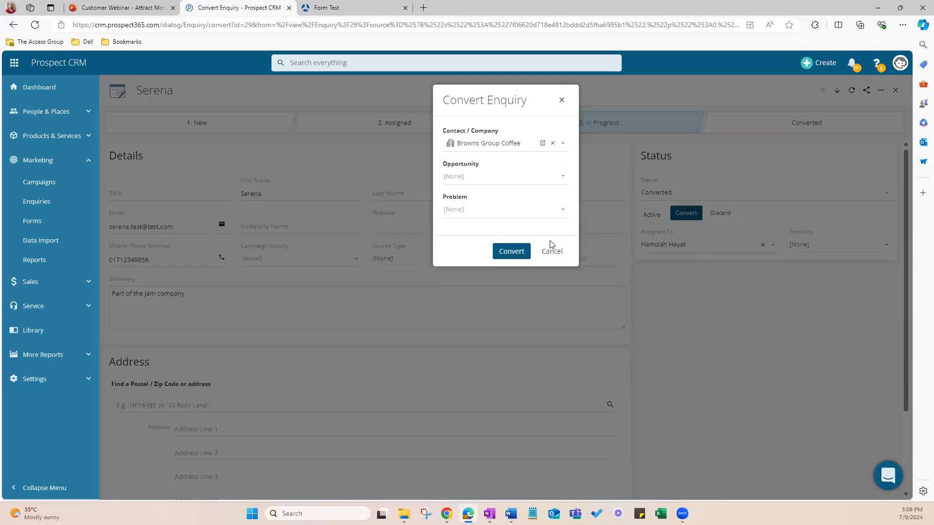
click(522, 258)
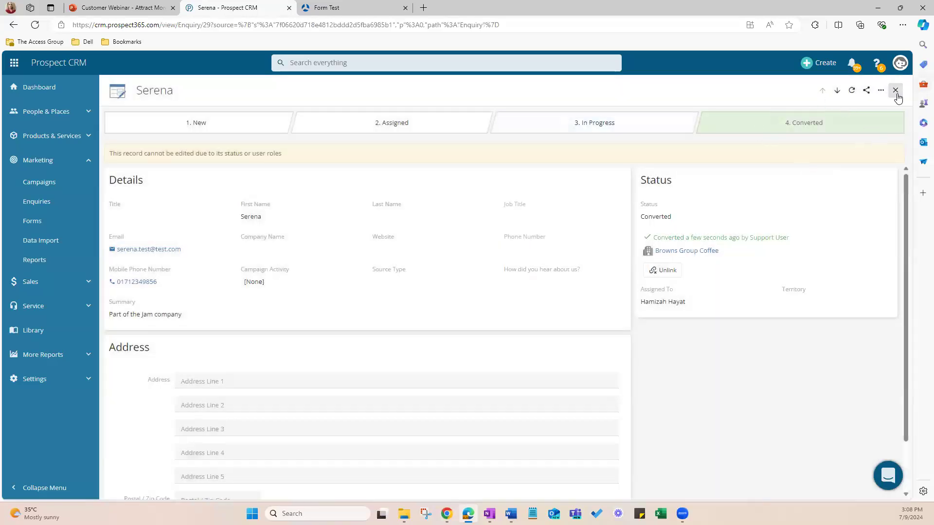
click(896, 92)
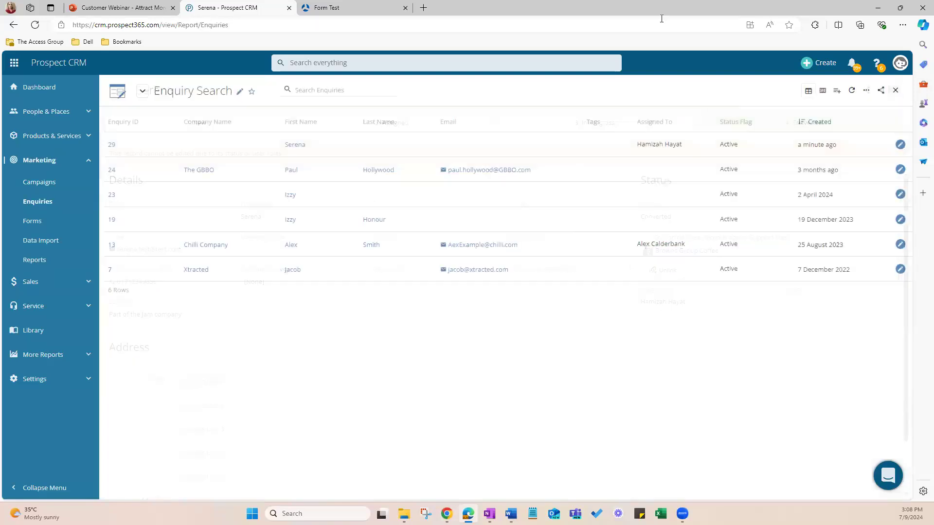
Step: Close the outdated enquiry list, reload the CRM and reopen the marketing enquiries list
click(899, 93)
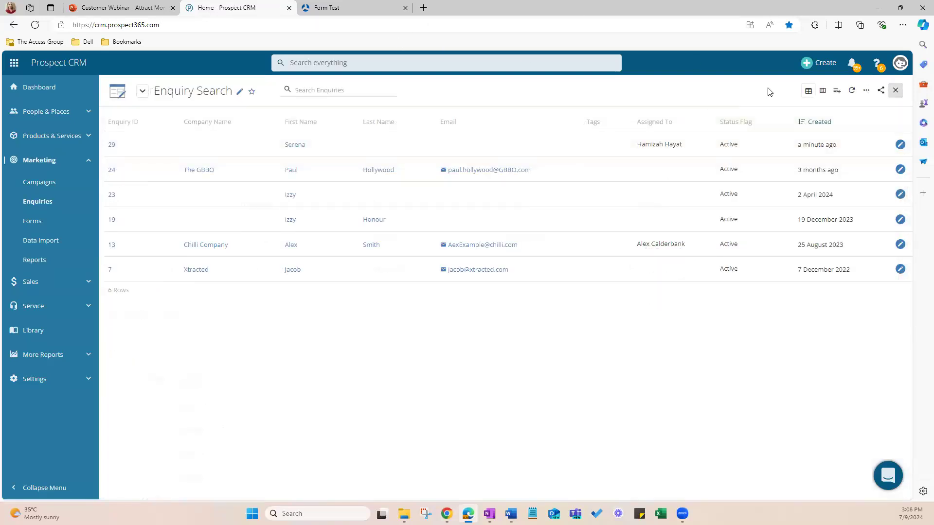
click(248, 25)
key(Return)
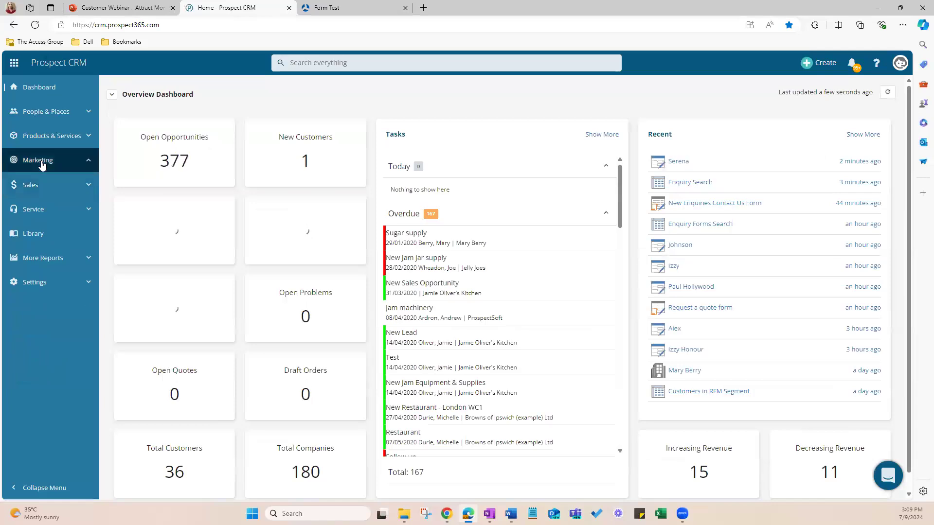
click(42, 163)
click(36, 203)
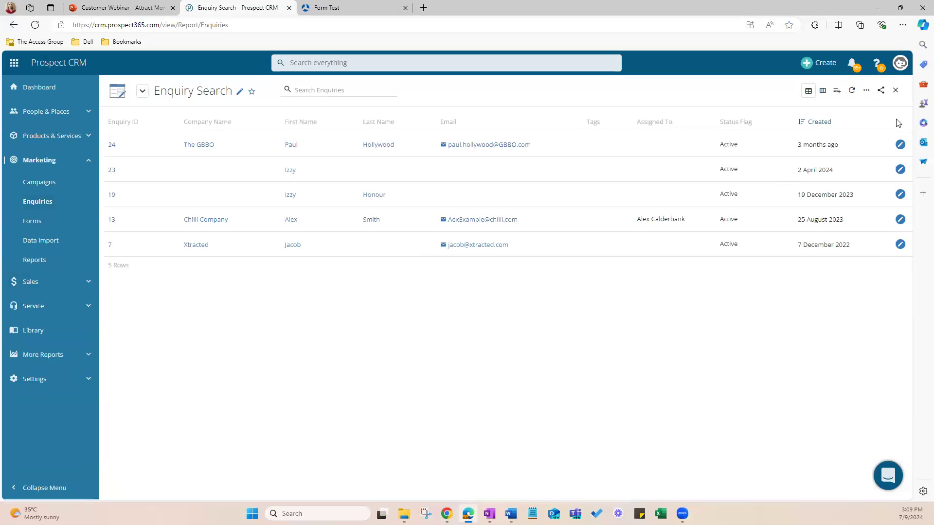
Step: Filter the enquiry list to show only enquiries whose Status Flag is Converted
click(866, 91)
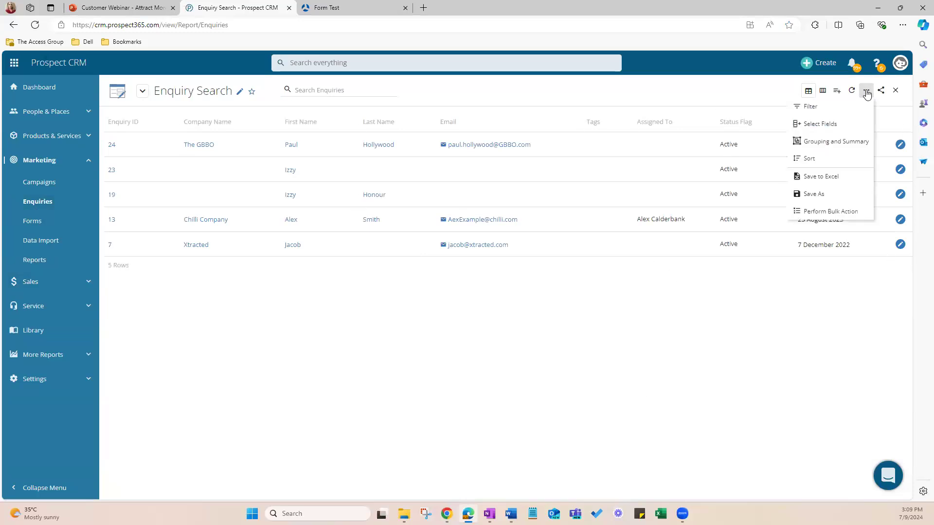
click(802, 108)
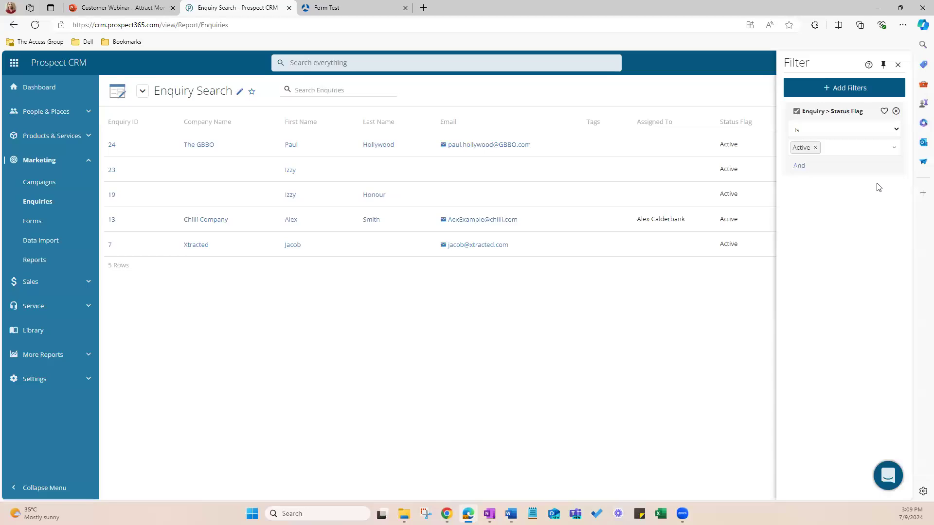
click(840, 146)
click(798, 165)
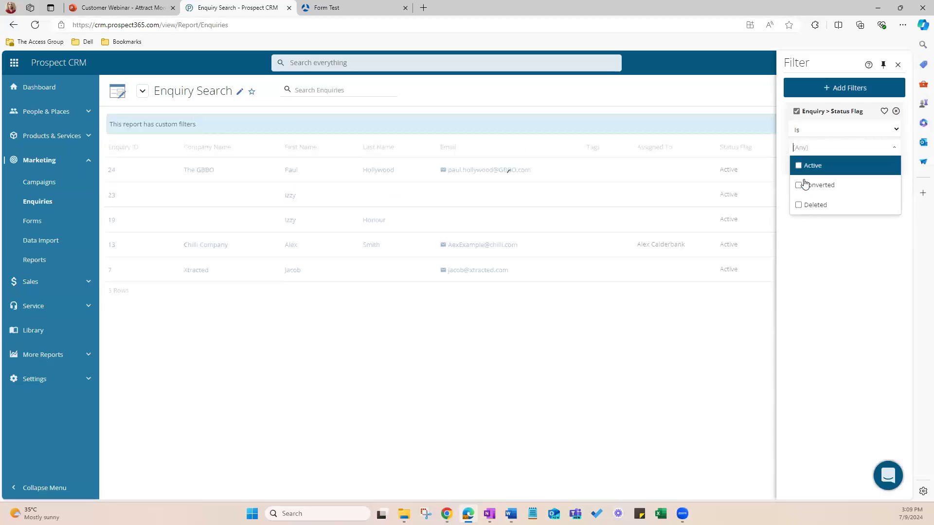
click(802, 184)
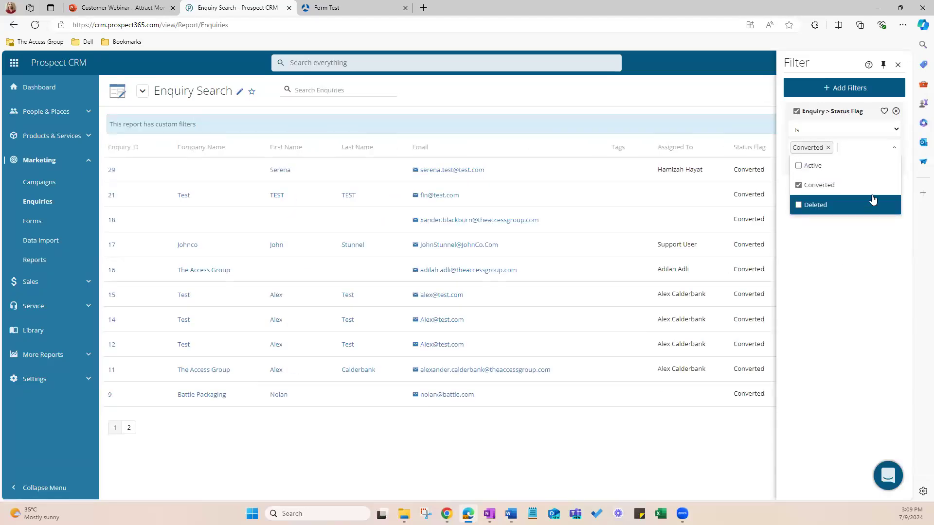
click(727, 112)
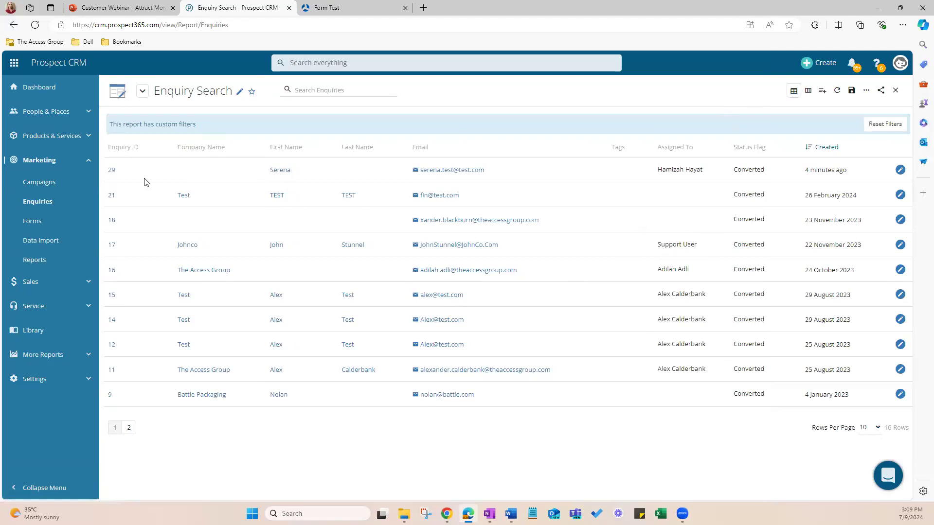
Step: Unlink the newest converted enquiry from Browns Group Coffee, close the record and reload the enquiry list
click(111, 172)
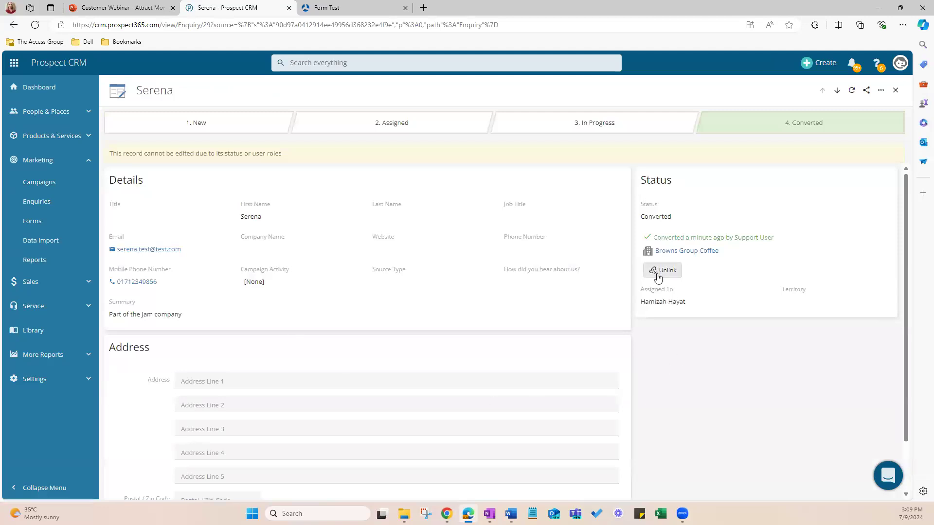
click(662, 270)
click(535, 154)
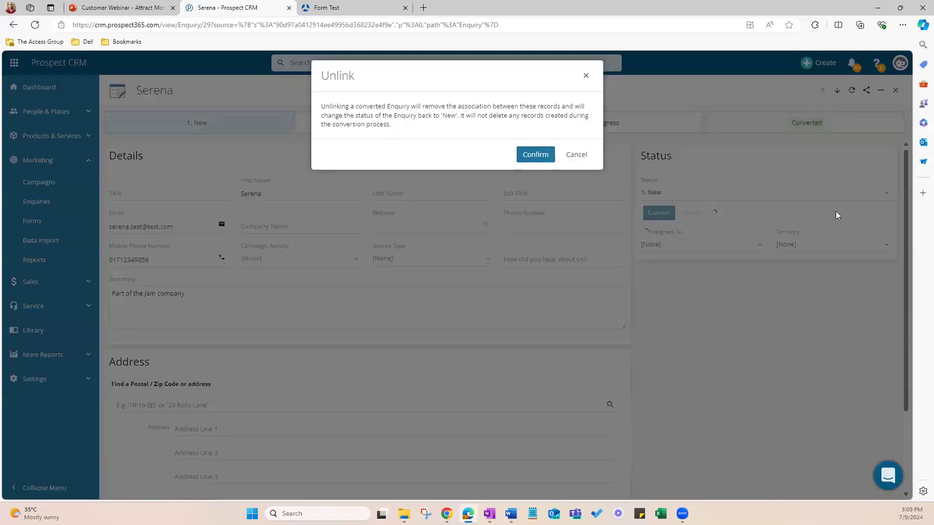
click(895, 90)
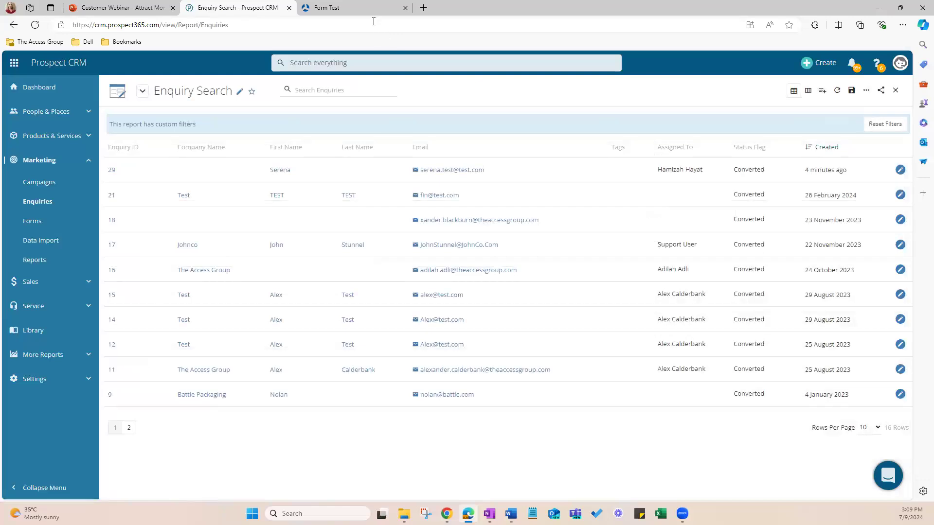
click(374, 21)
key(Return)
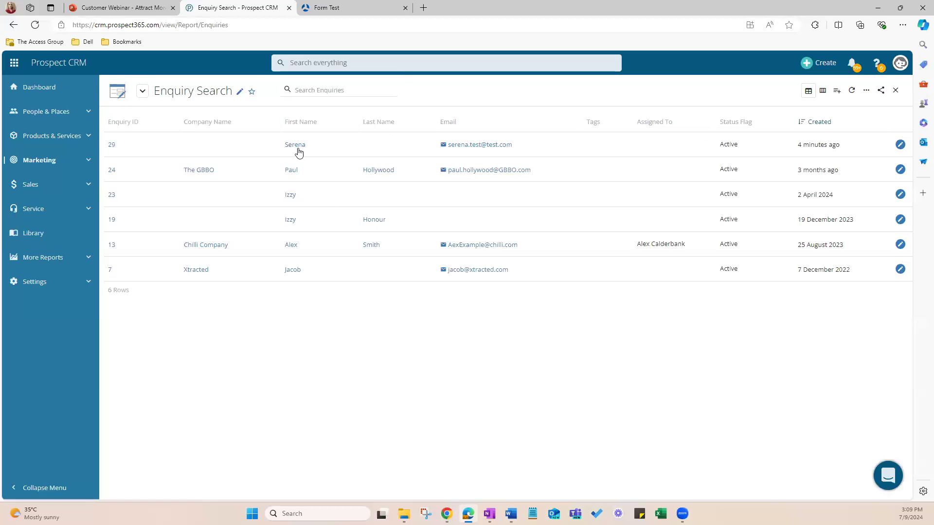
Step: Discard the newest active enquiry, close its record and reload the enquiry list
click(112, 147)
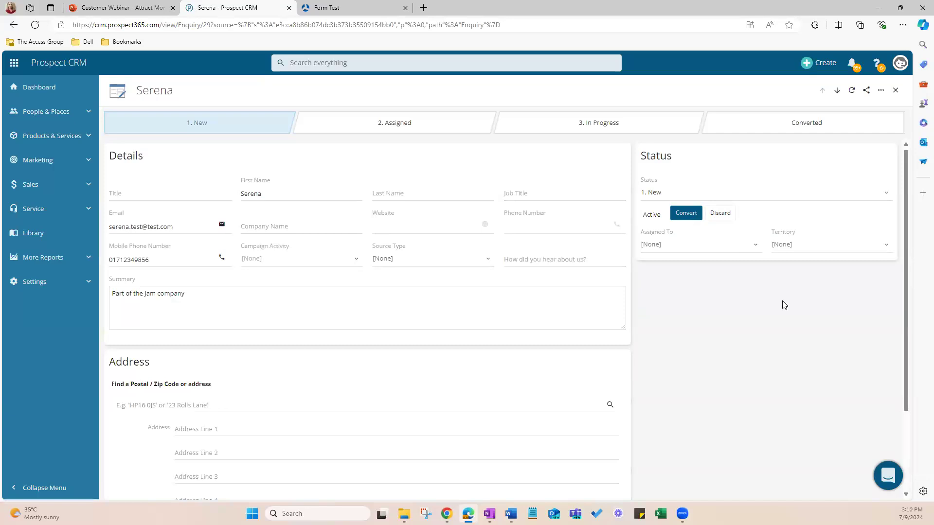
click(728, 215)
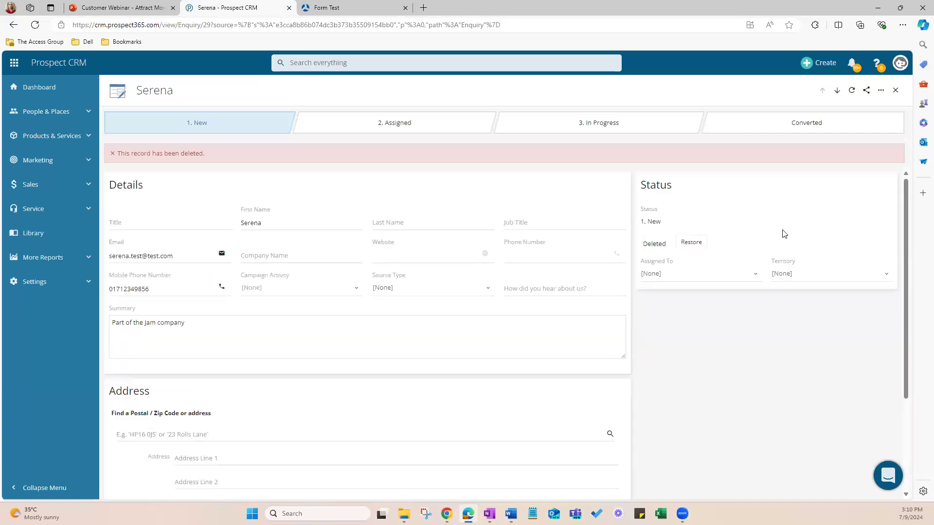
click(897, 89)
click(475, 28)
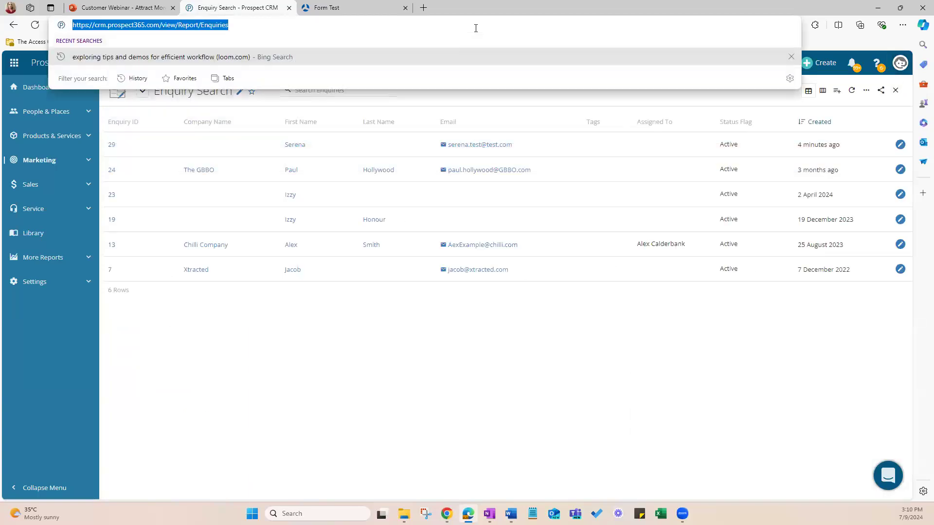
key(Return)
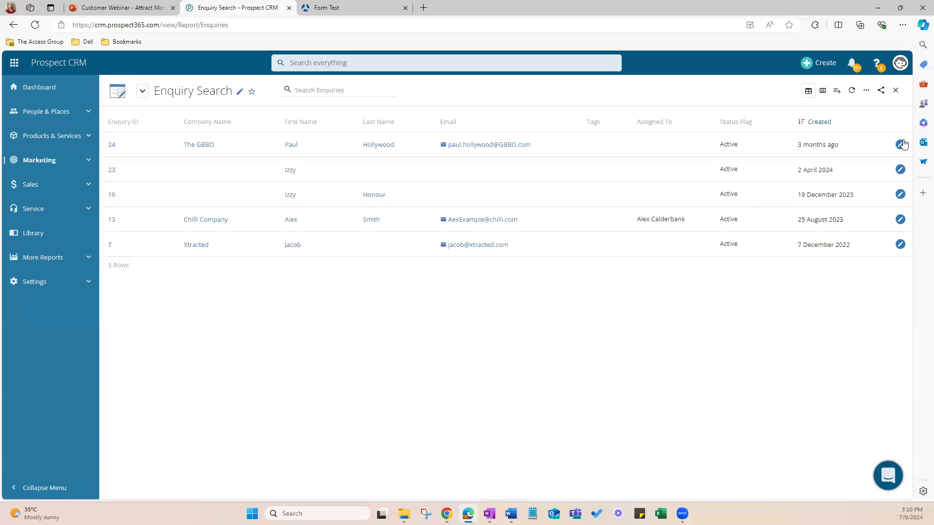
Step: Filter the enquiry list to show only enquiries whose Status Flag is Deleted
click(867, 91)
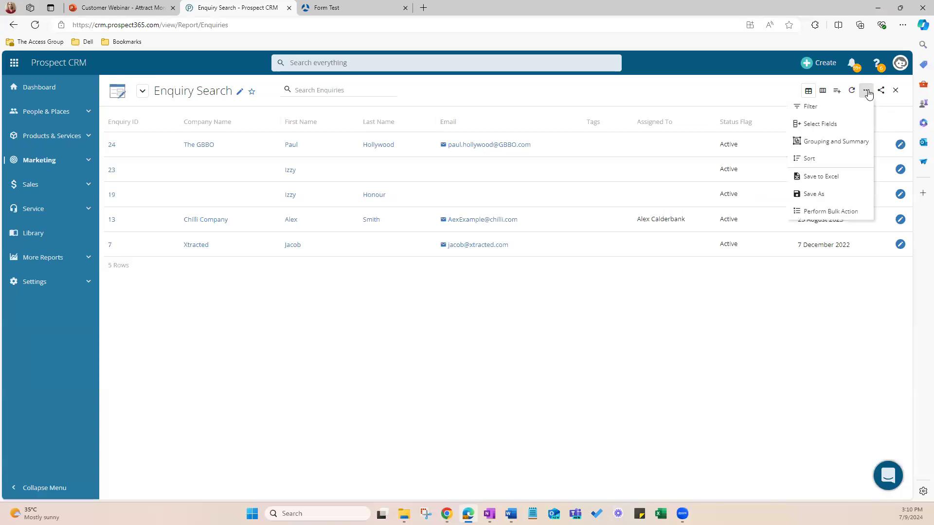
click(823, 108)
click(846, 145)
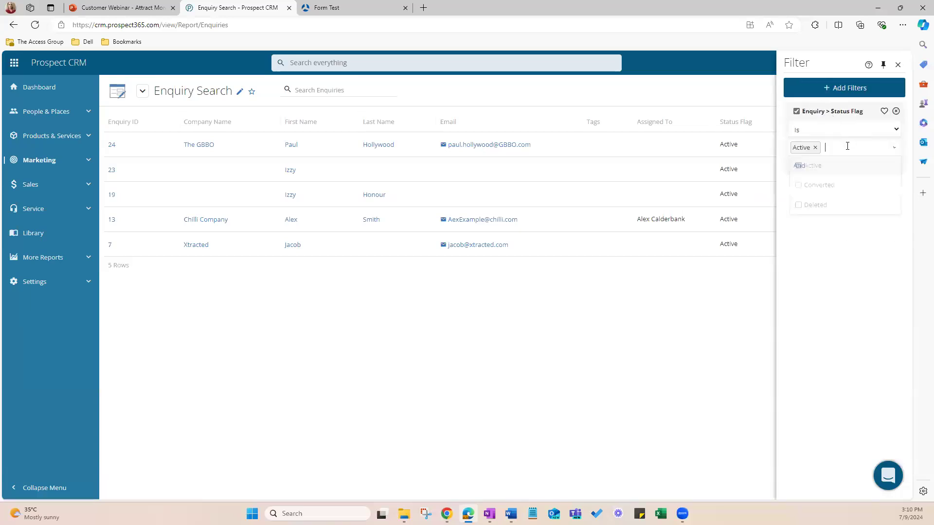
click(805, 206)
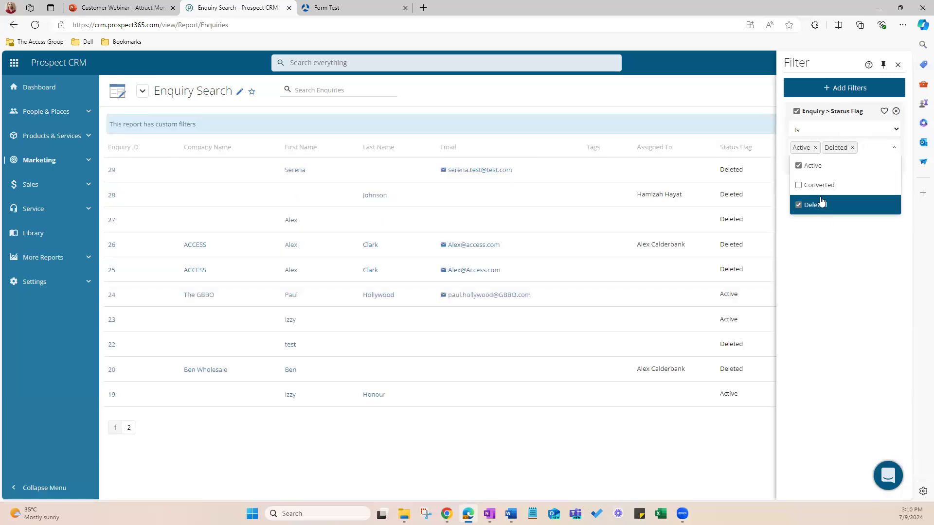
click(797, 168)
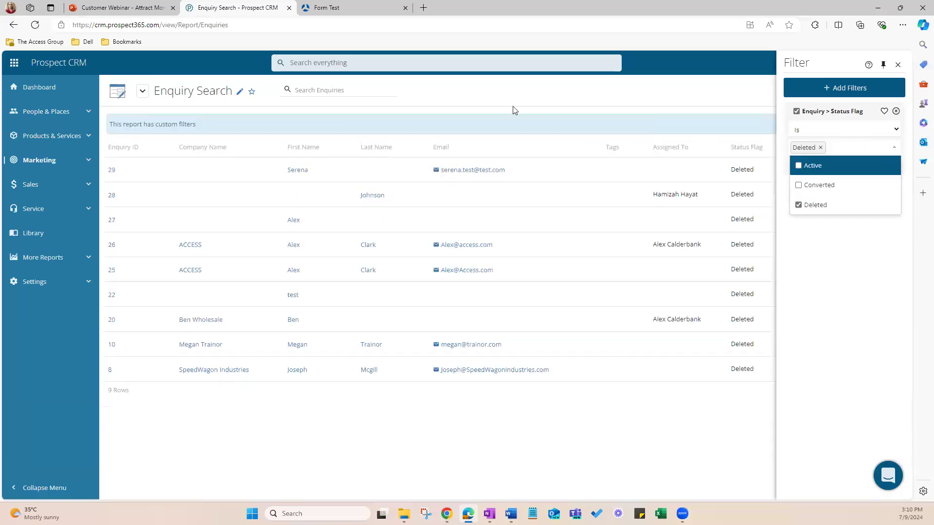
click(490, 100)
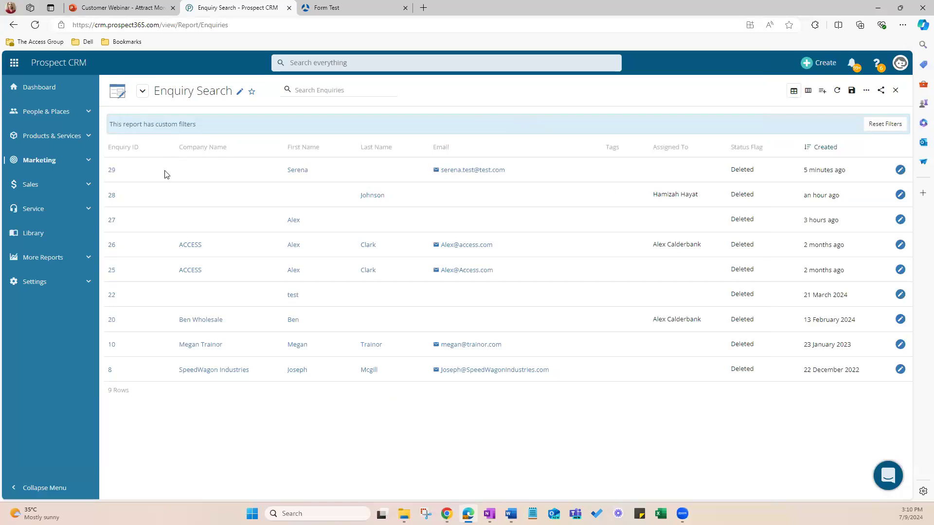
Step: Restore the newest deleted enquiry and return to the reloaded list of active enquiries
click(111, 171)
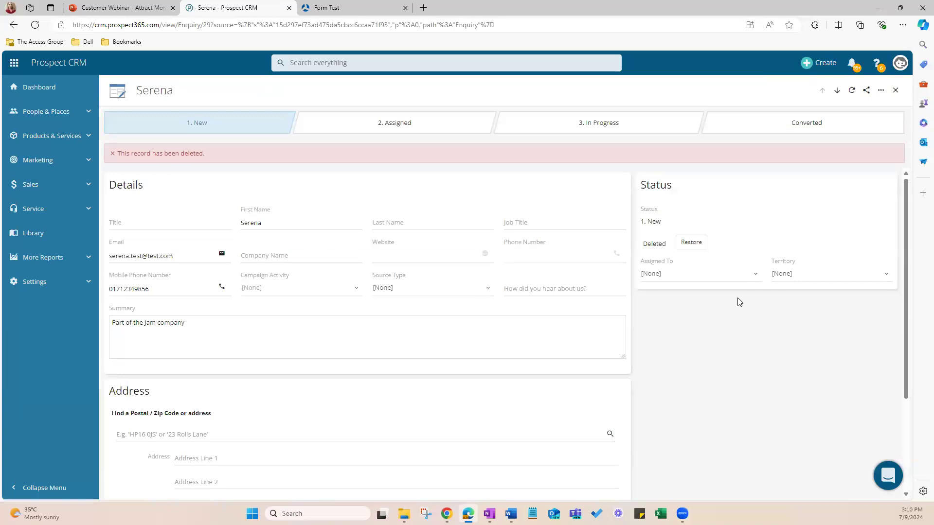
click(691, 243)
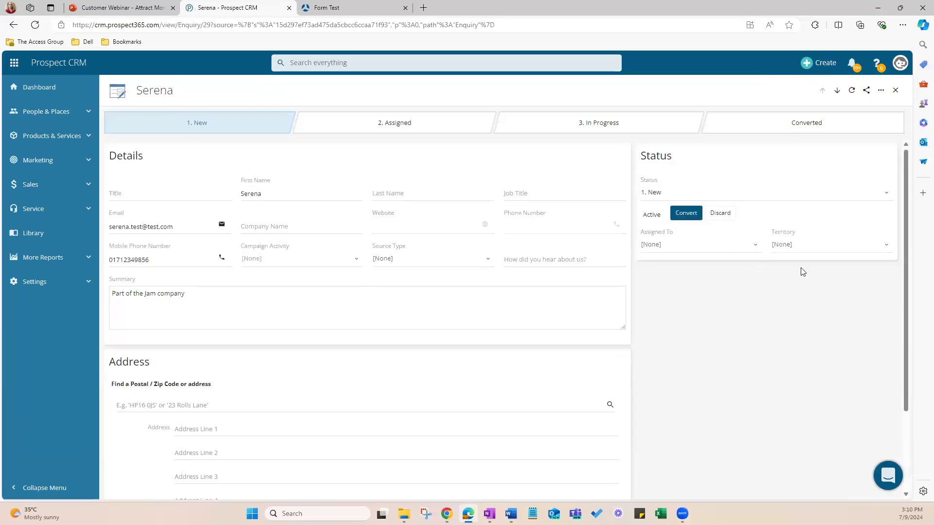
click(347, 25)
key(Return)
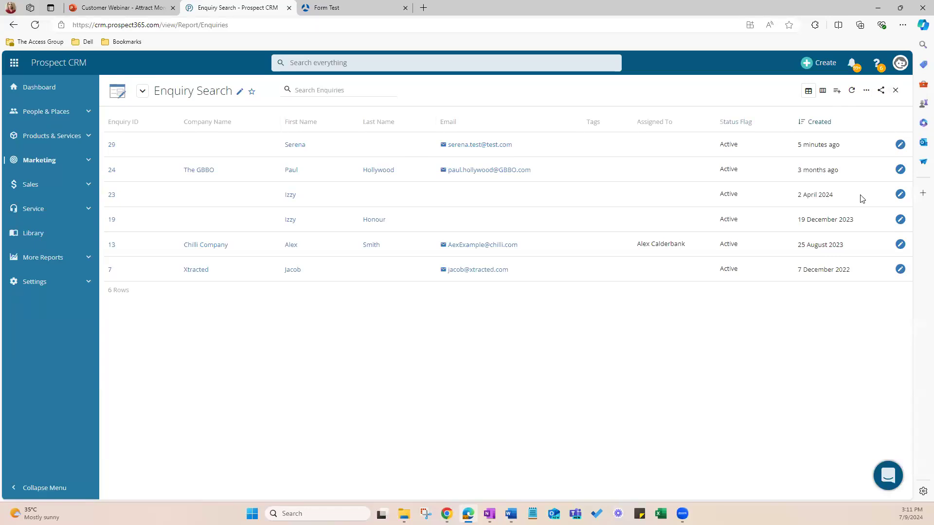
Step: Leave the enquiry list and search the system settings for "recap"
click(895, 92)
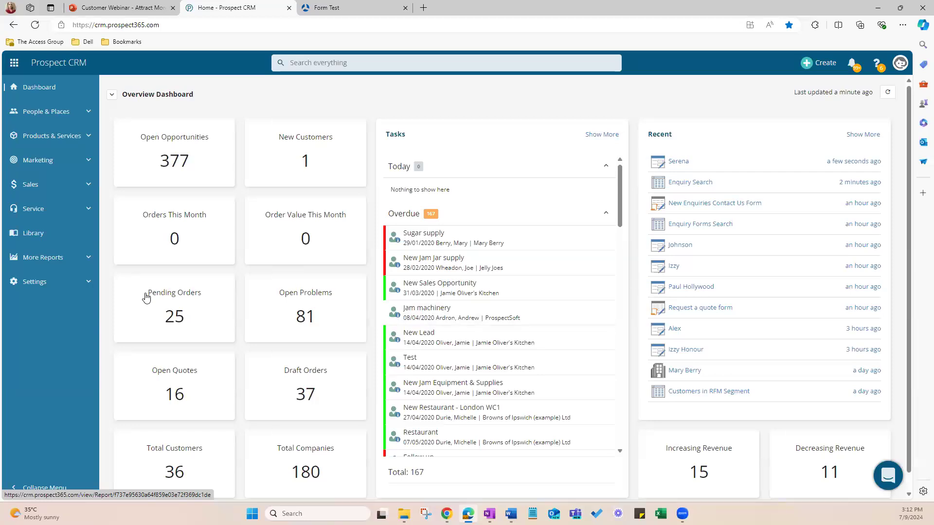
click(32, 284)
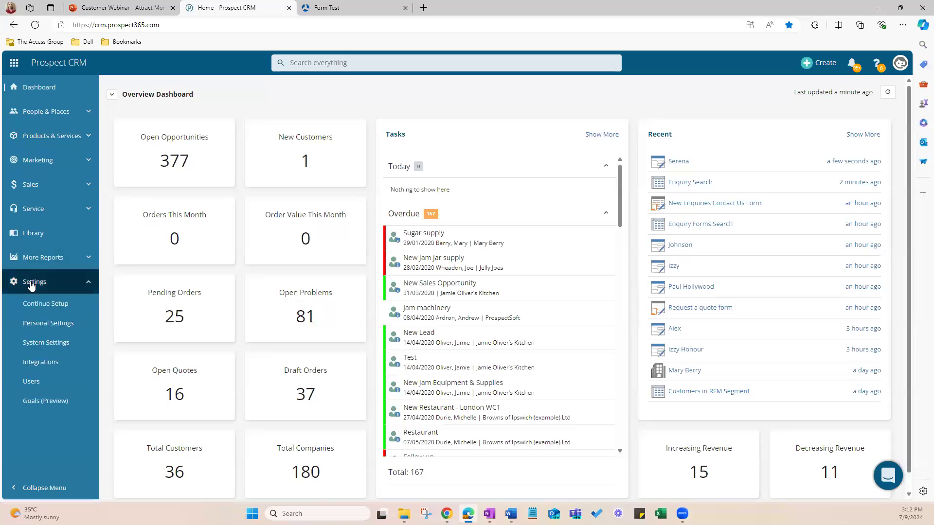
click(46, 346)
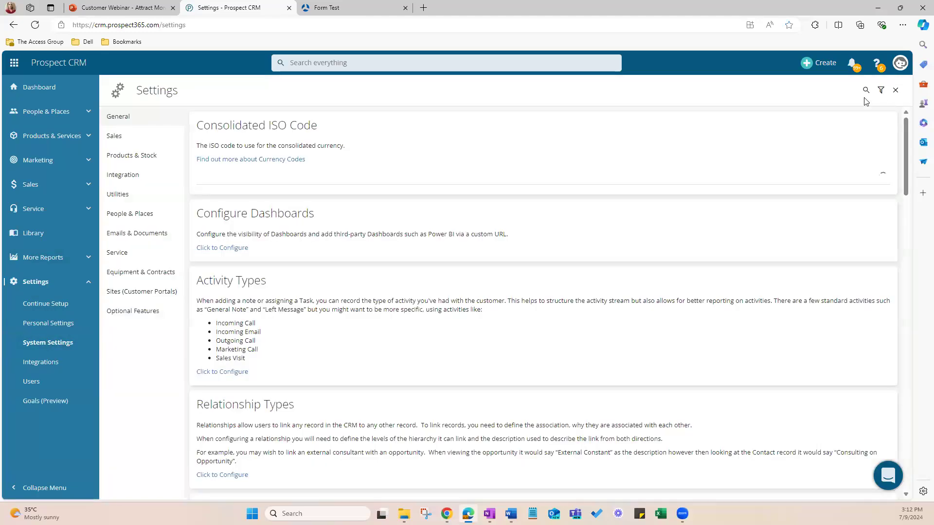
click(866, 91)
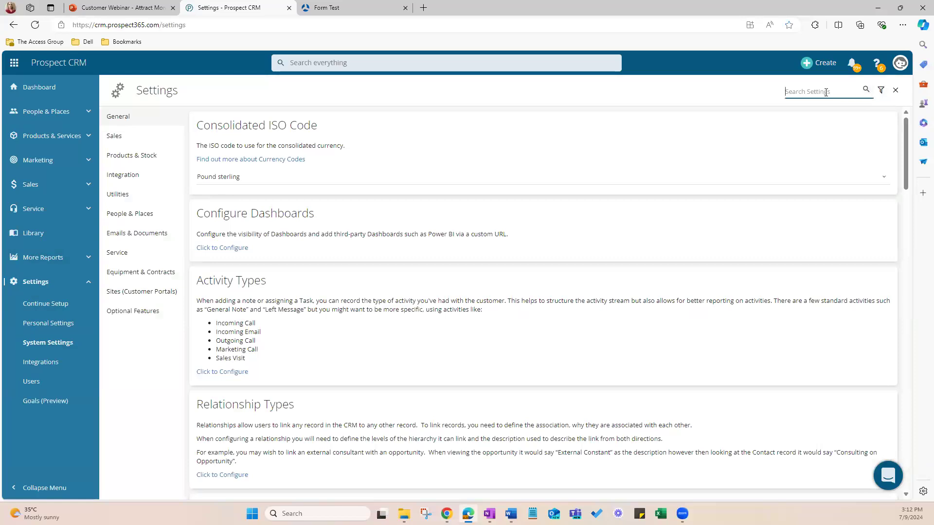
text(recap)
key(Return)
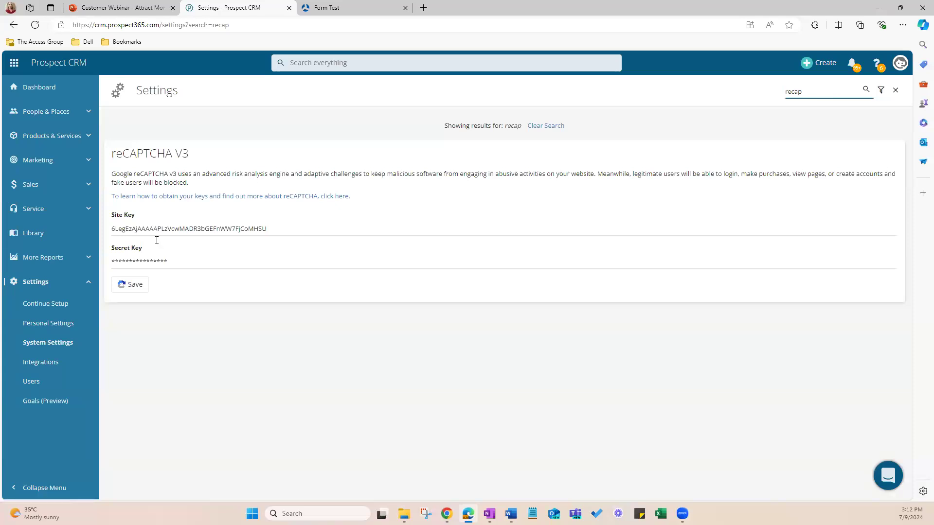
Step: Open the linked Google reCAPTCHA setup guide and examine its site registration and key-pasting instructions alongside the reCAPTCHA V3 settings
click(170, 196)
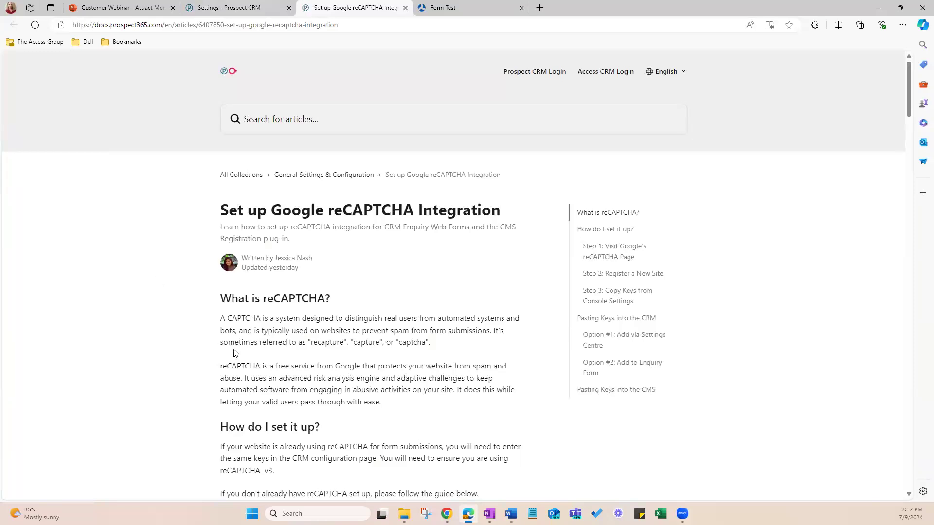
scroll(150, 359, down, 8)
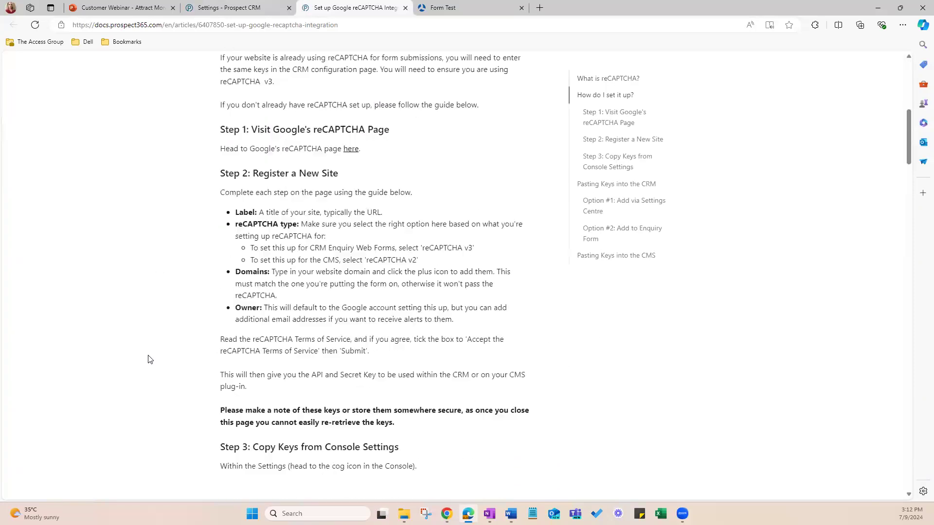
scroll(150, 359, down, 15)
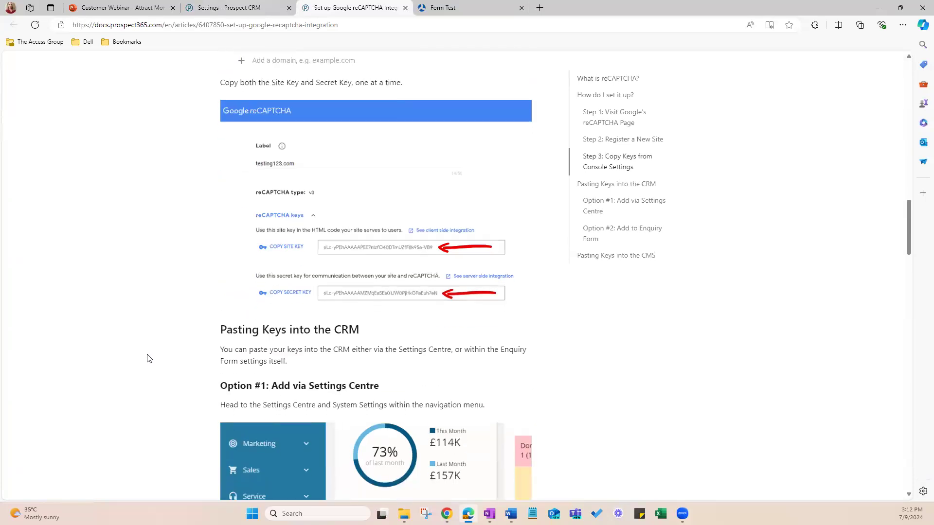
scroll(149, 359, down, 15)
scroll(145, 359, up, 6)
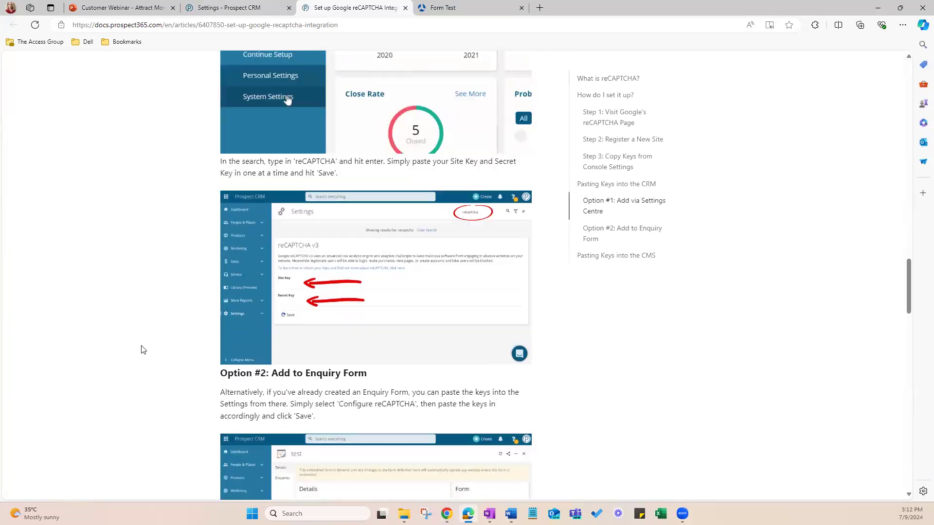
scroll(141, 350, up, 15)
click(196, 10)
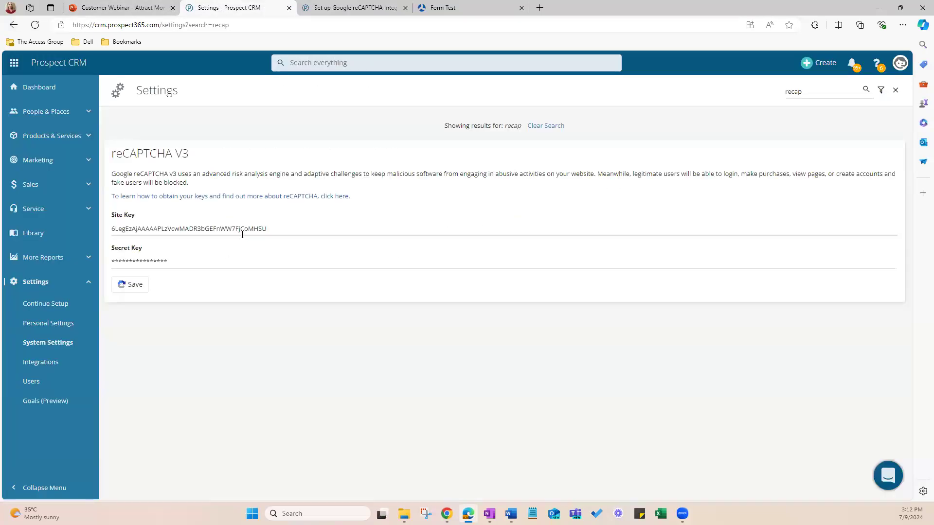
click(339, 11)
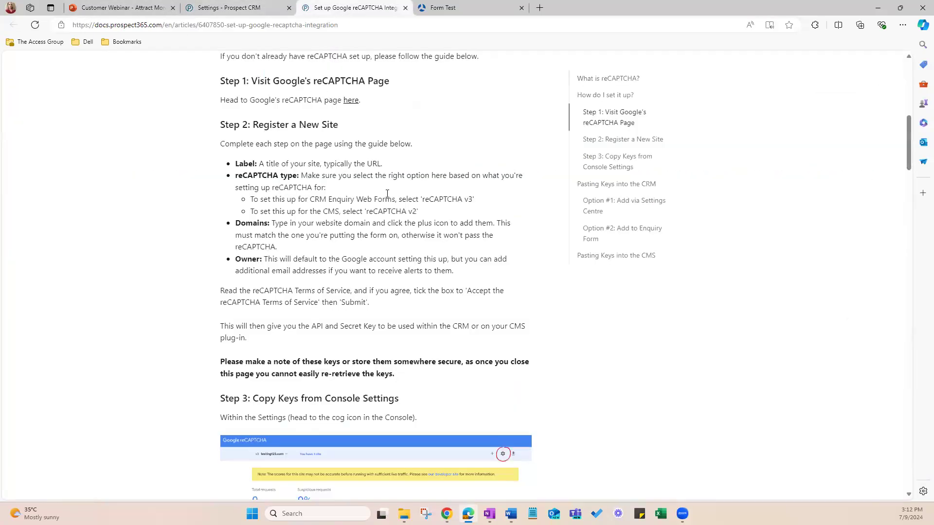
Step: Review the guide's instructions for copying the Site Key and Secret Key, and return to the reCAPTCHA V3 settings to save them
scroll(312, 286, down, 5)
scroll(312, 287, down, 8)
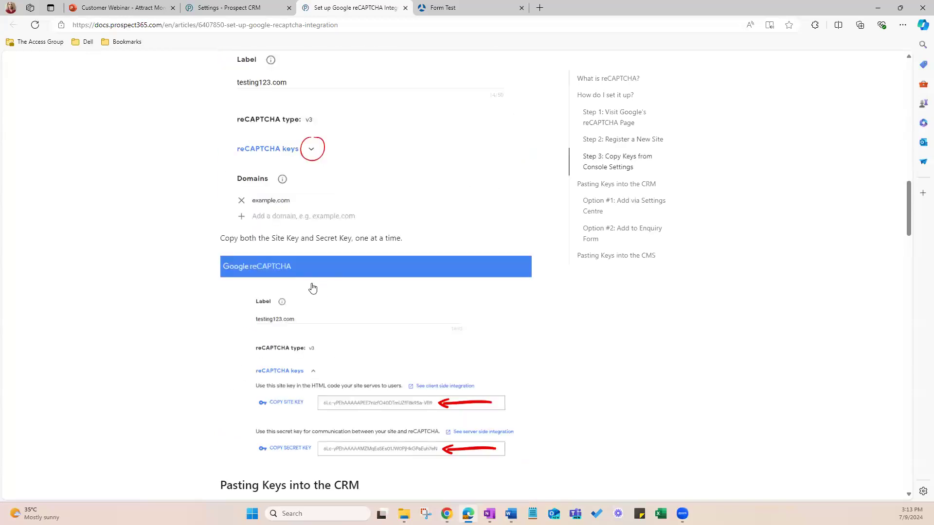
scroll(312, 283, up, 1)
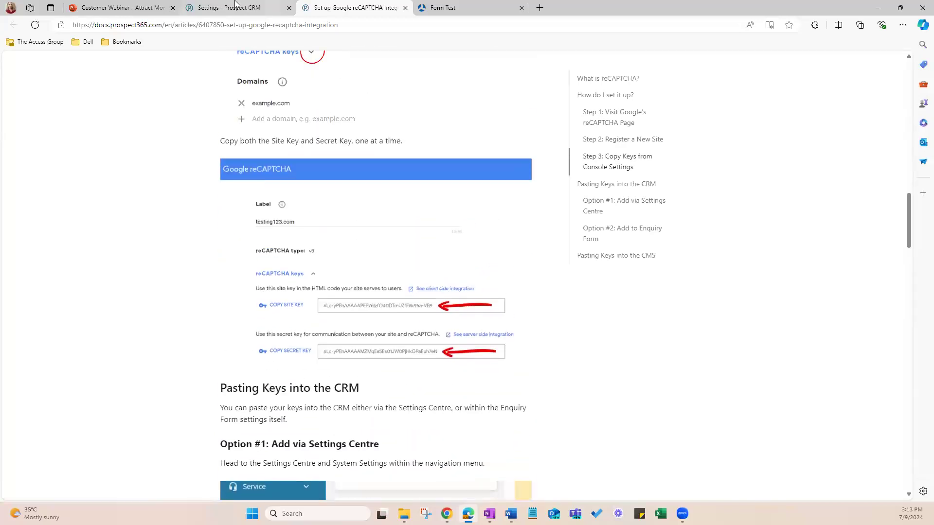
click(234, 6)
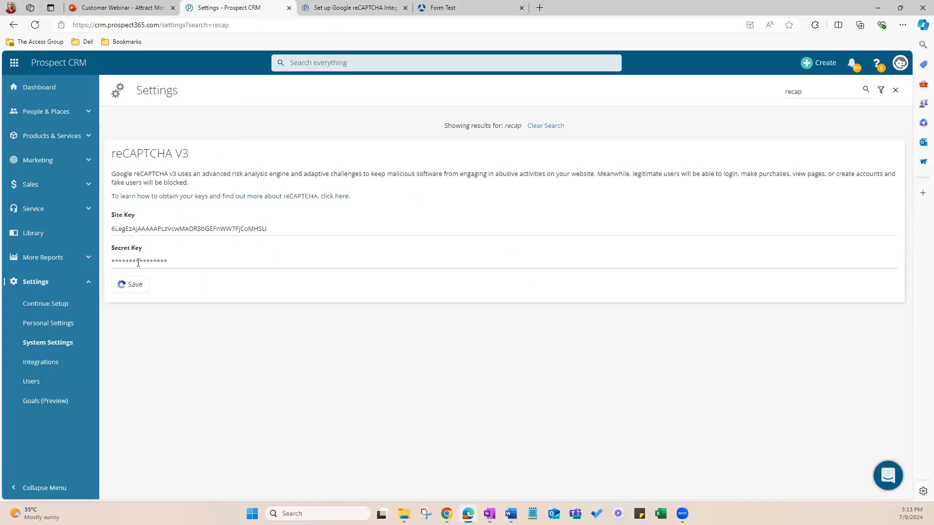
click(131, 285)
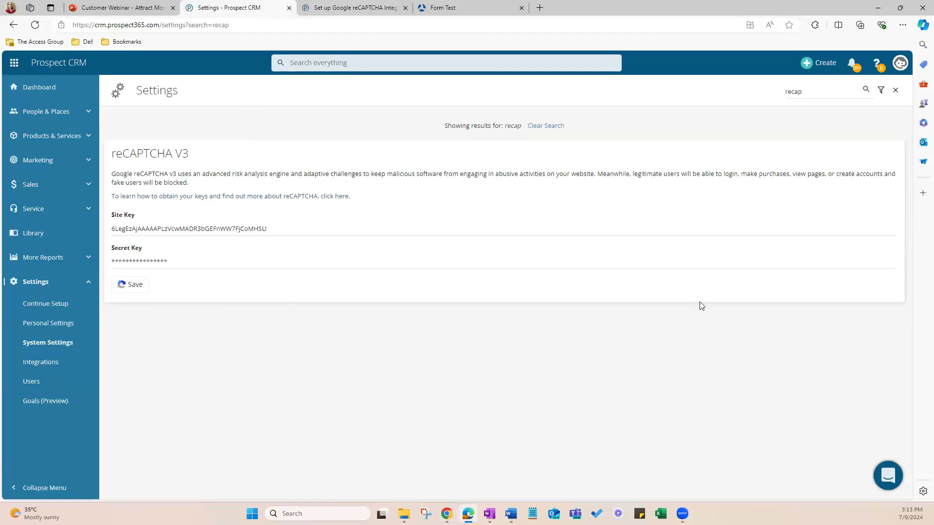
Step: Leave the system settings and open the list of marketing enquiry forms
click(896, 91)
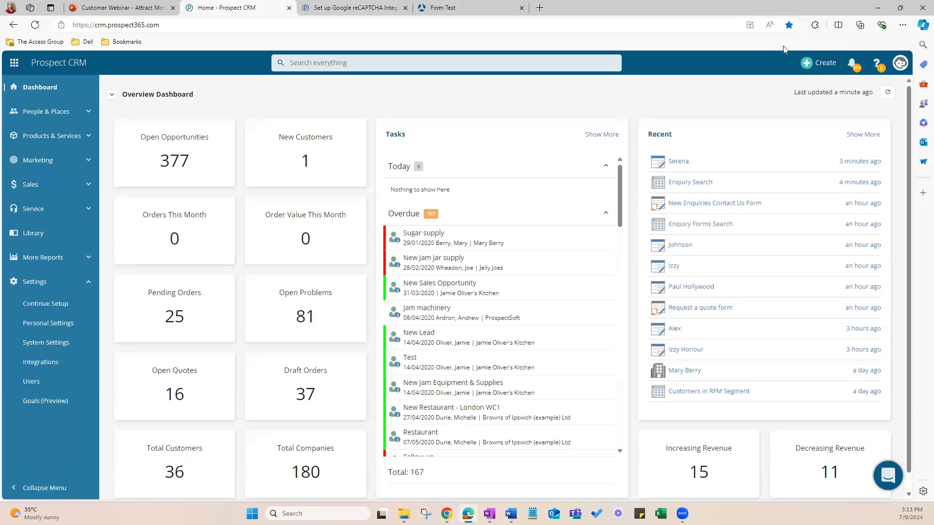
click(54, 282)
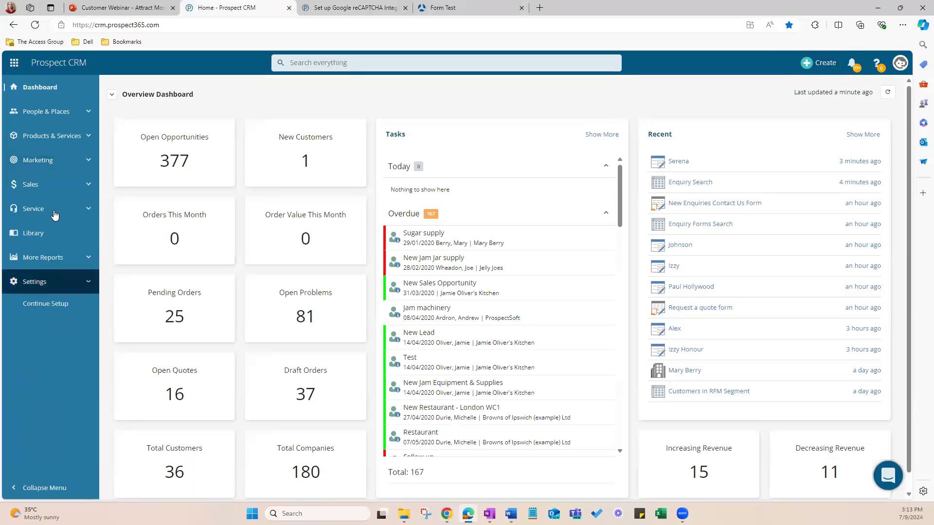
click(38, 164)
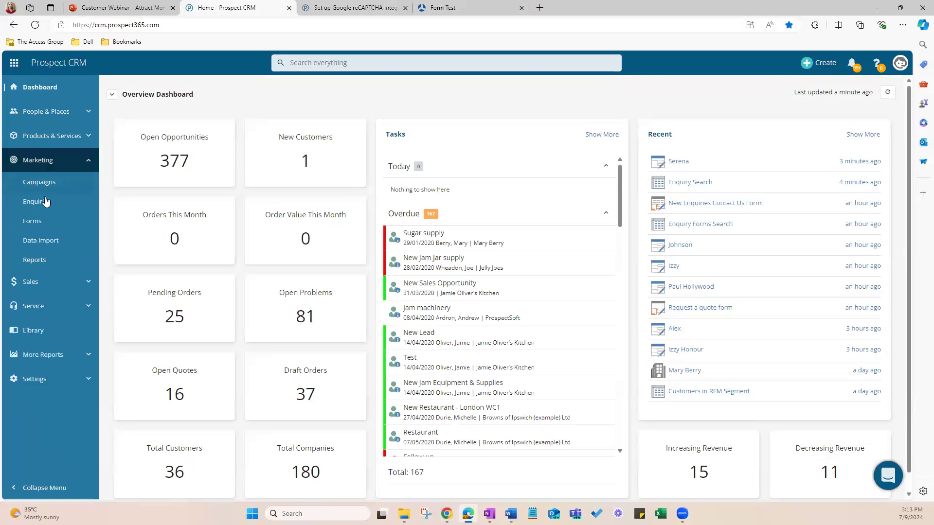
click(33, 222)
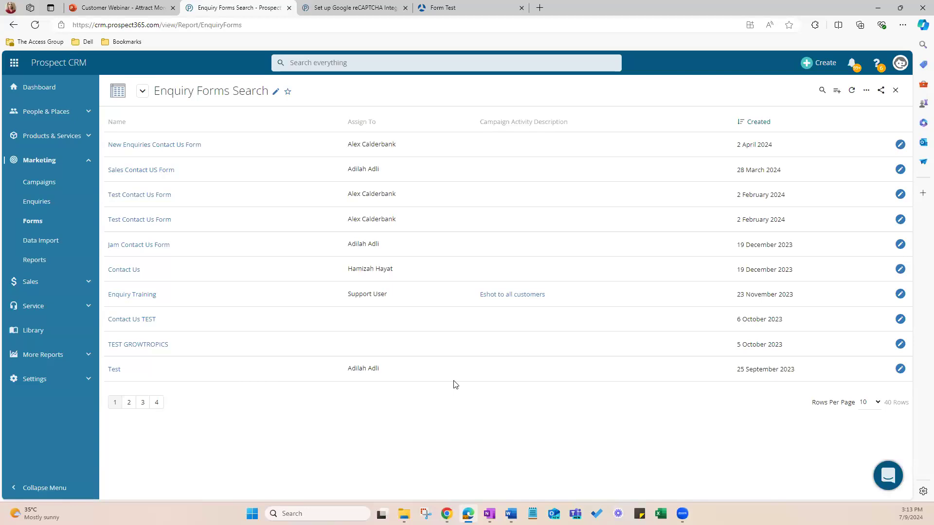
Step: Start a new enquiry form and name it "Request a Quote Form"
click(837, 91)
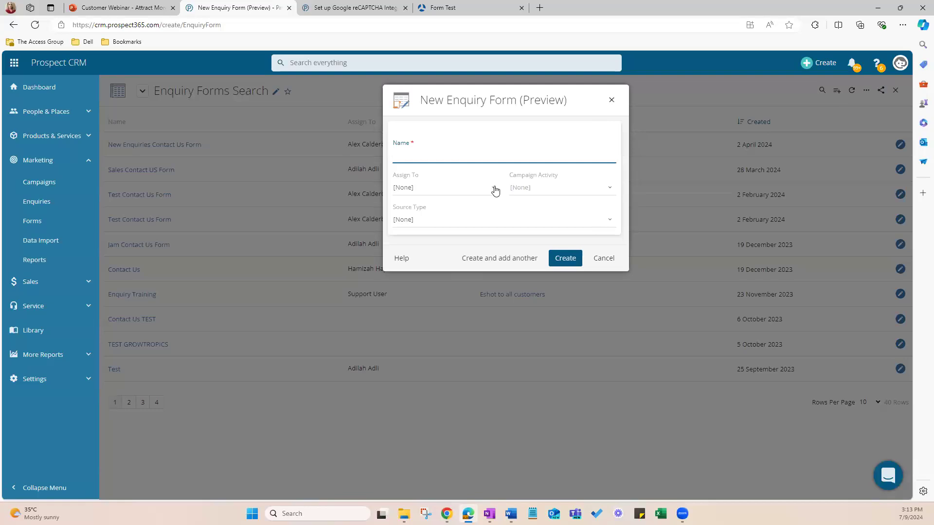
click(428, 157)
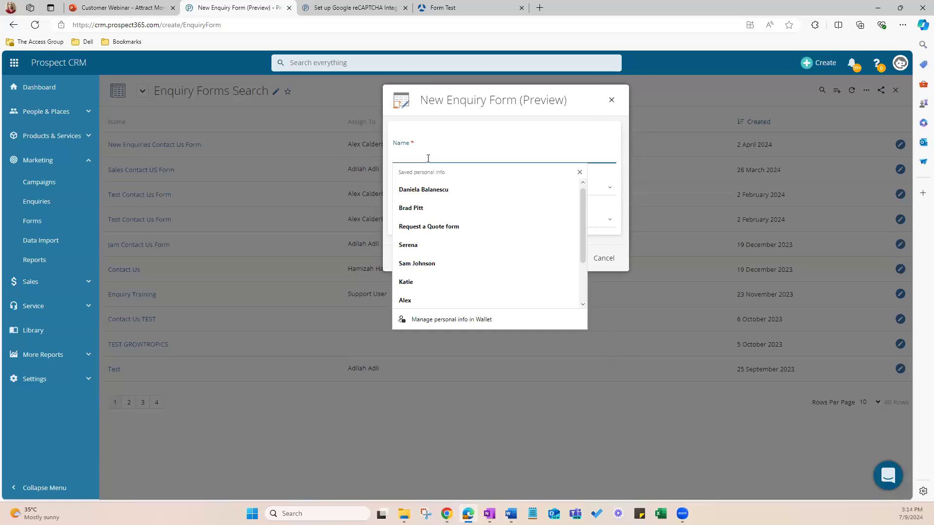
text(request)
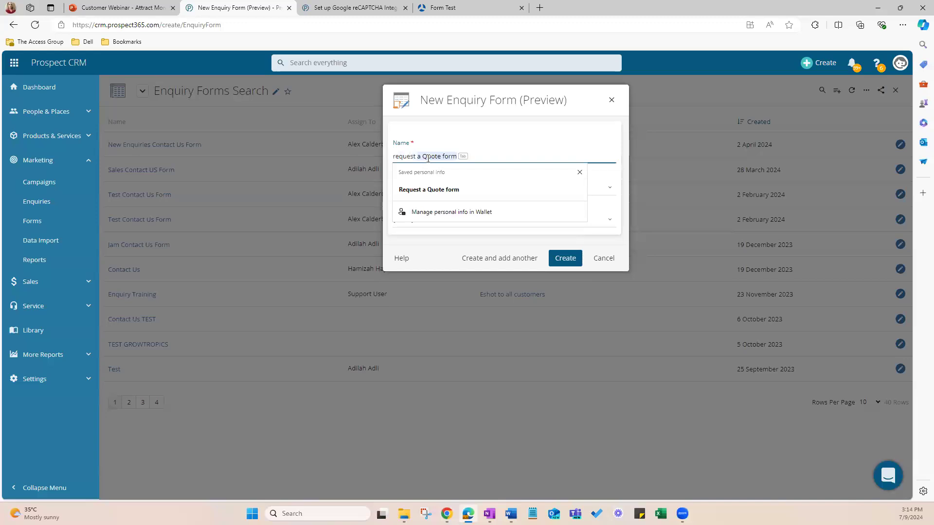
click(428, 189)
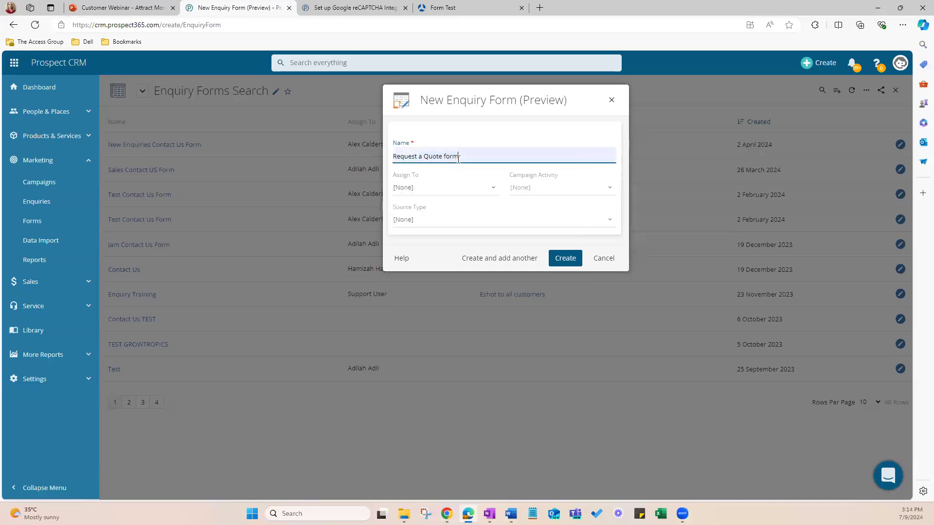
click(446, 156)
key(BackSpace)
text(f)
key(BackSpace)
text(F)
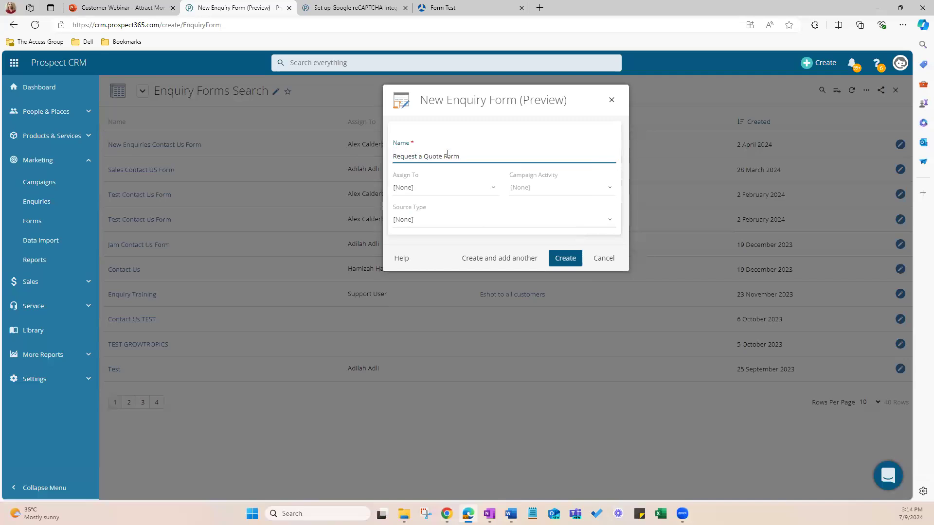
Step: Assign the new enquiry form to a user and set Always Notify User to Yes
click(423, 185)
click(424, 235)
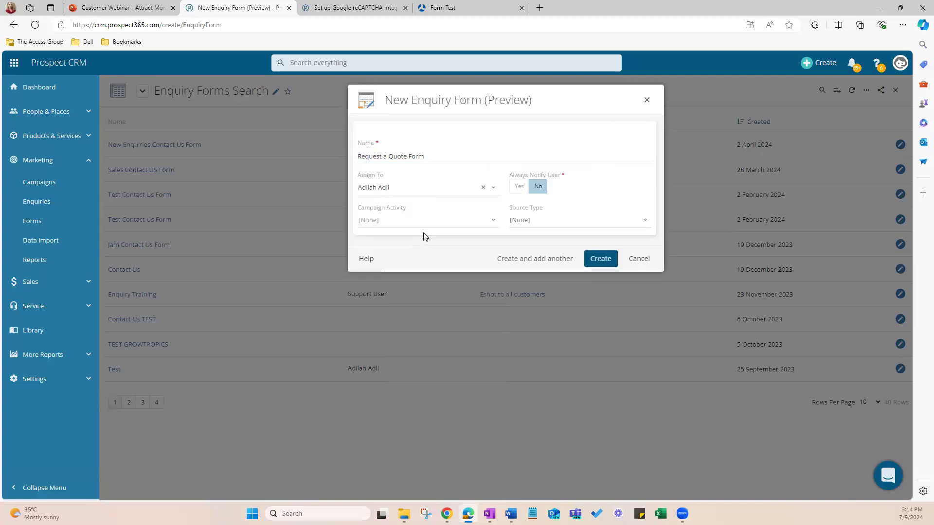
click(519, 187)
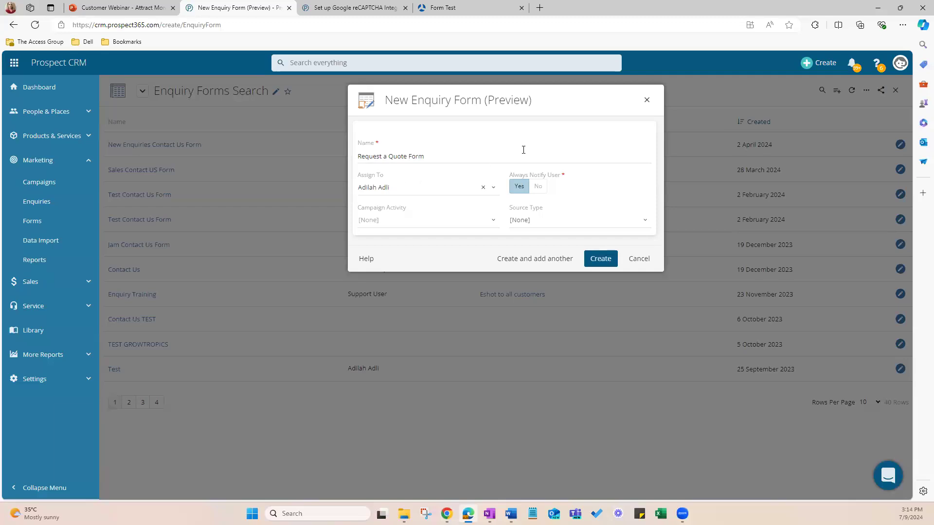
Step: View the Help Centre and the Campaign Activity options for searching or creating records without selecting an activity
click(877, 65)
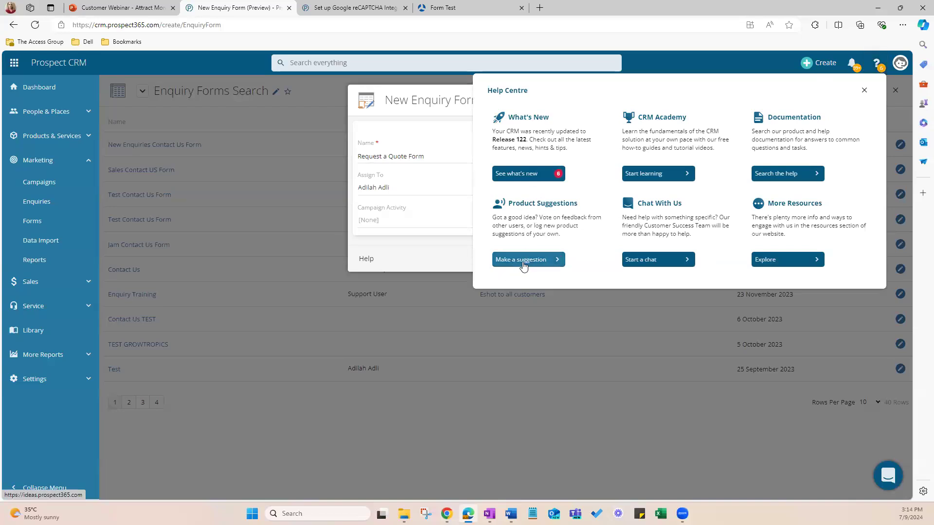
click(866, 89)
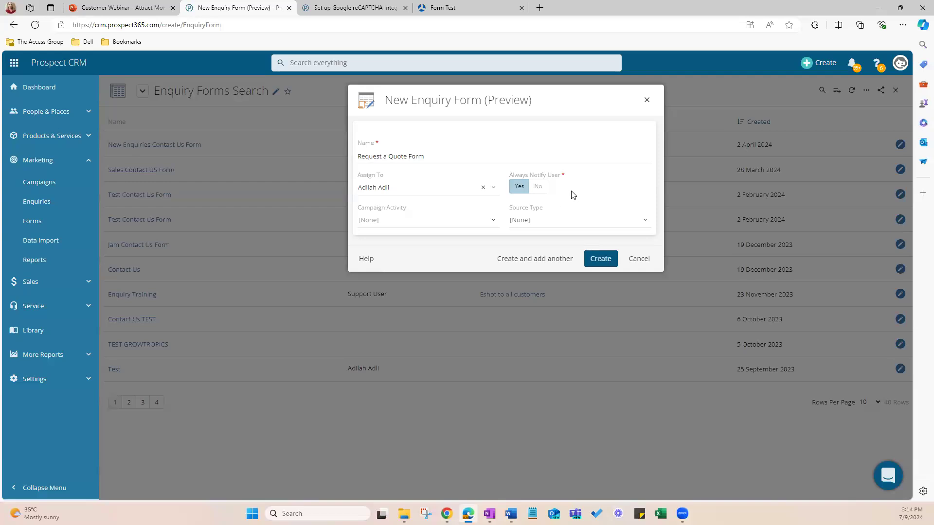
click(440, 215)
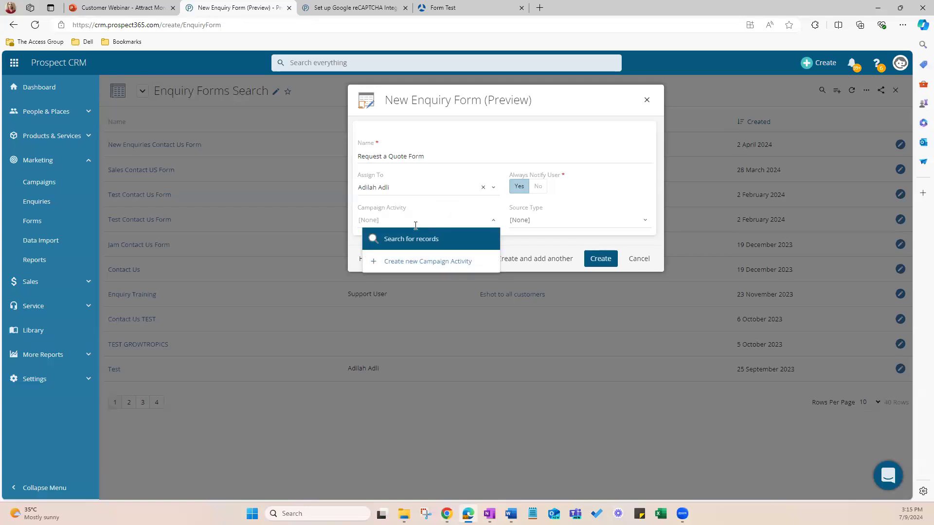
click(405, 240)
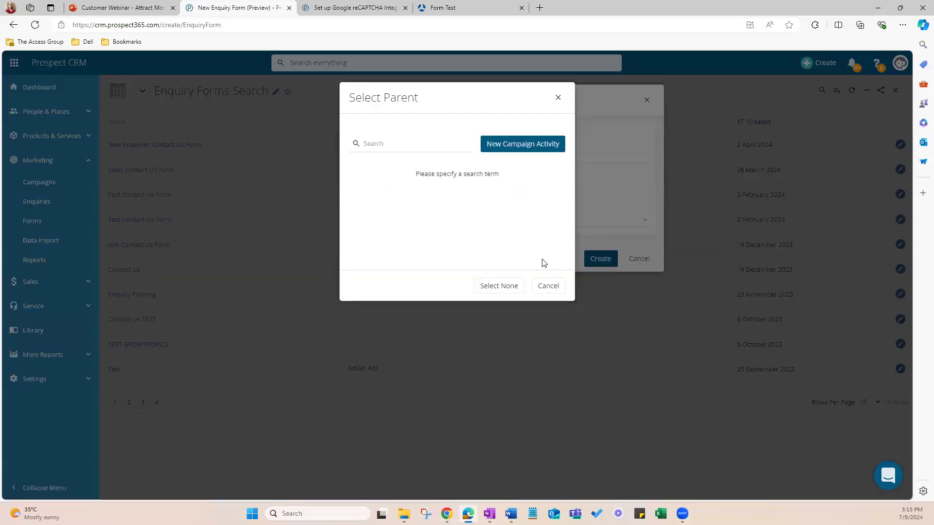
click(556, 99)
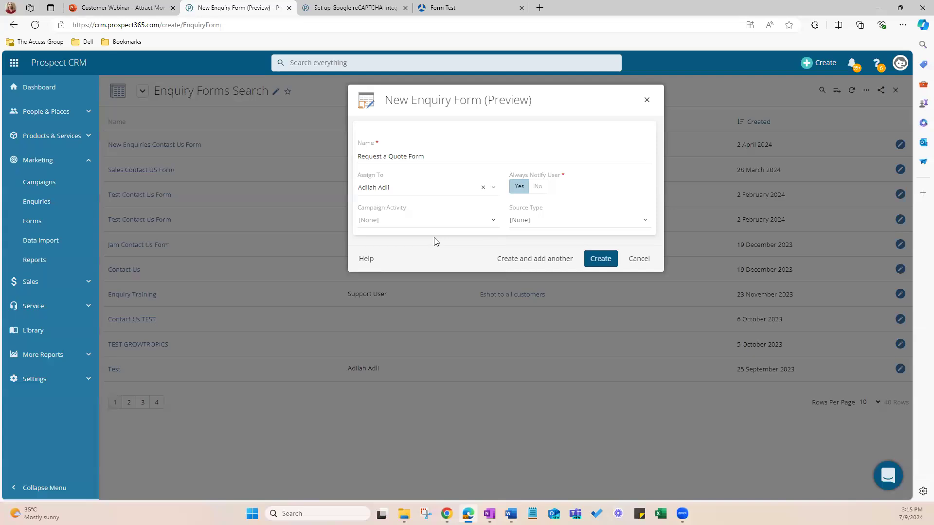
click(428, 218)
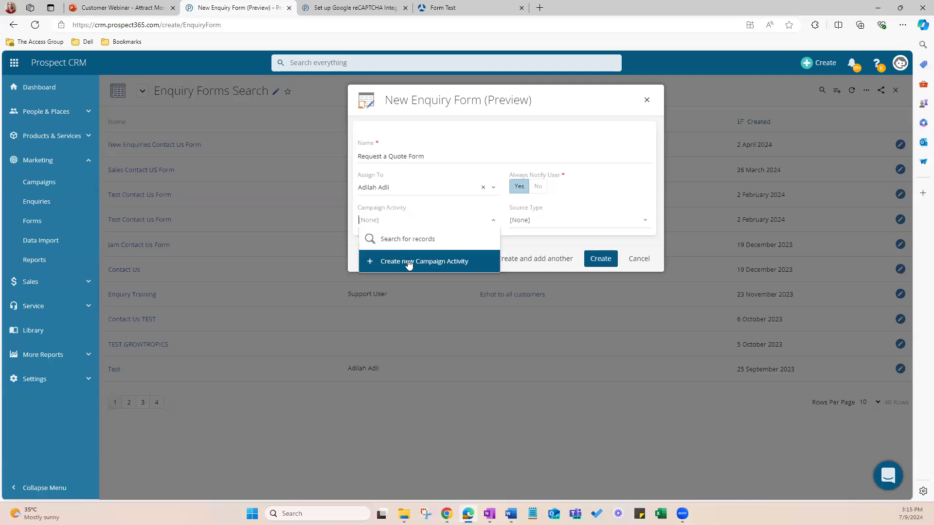
Step: Set the form's Source Type to Website and create the enquiry form
click(546, 217)
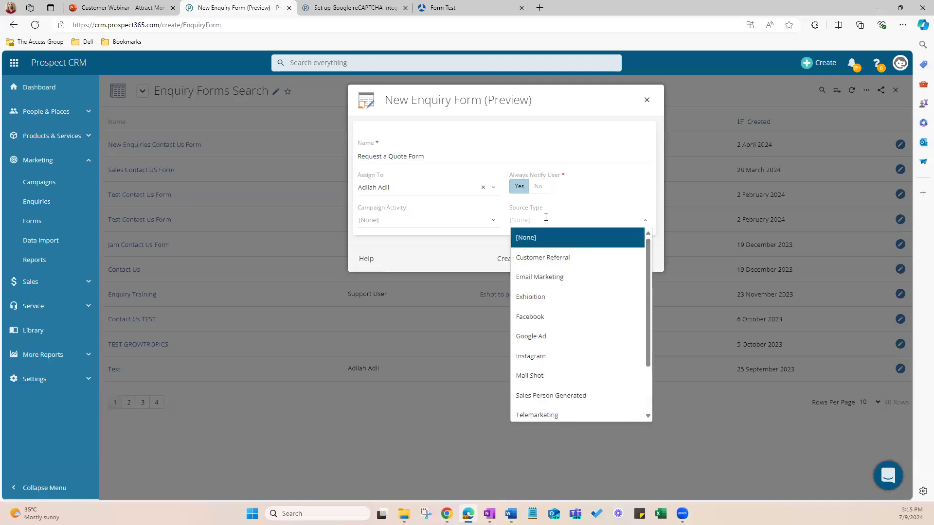
scroll(552, 291, down, 2)
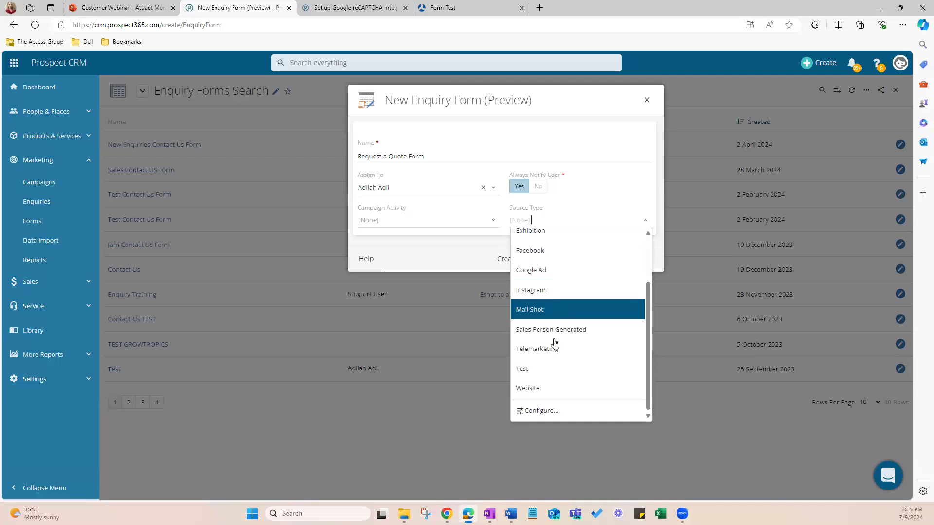
click(533, 390)
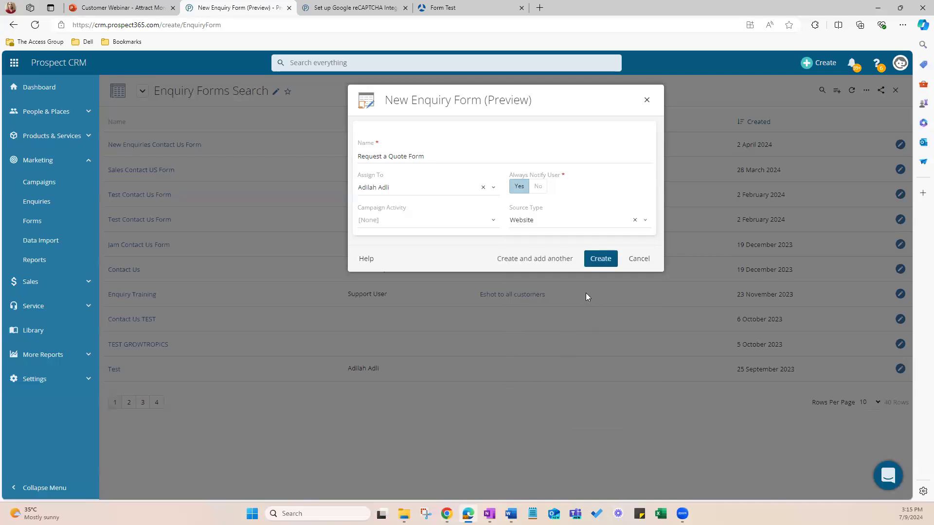
click(602, 257)
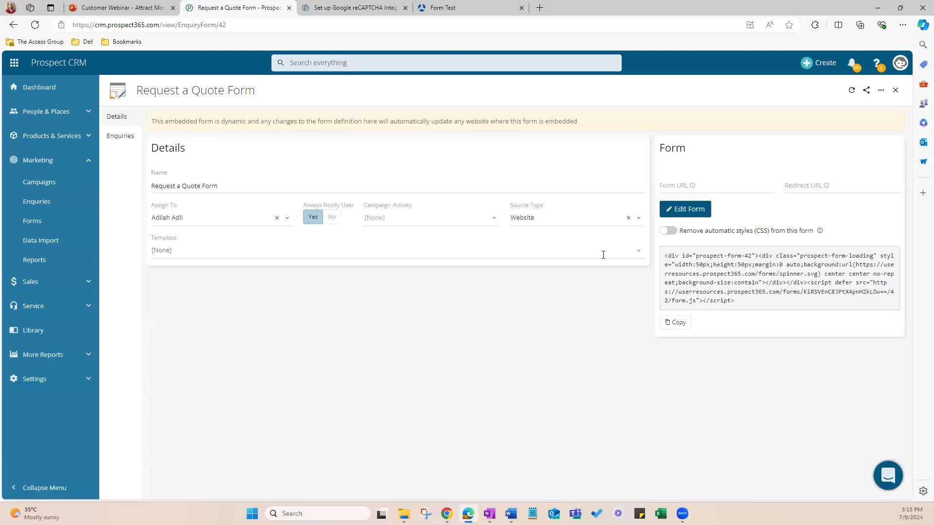
Step: Check the new form's list of received enquiries and return to its details
click(117, 138)
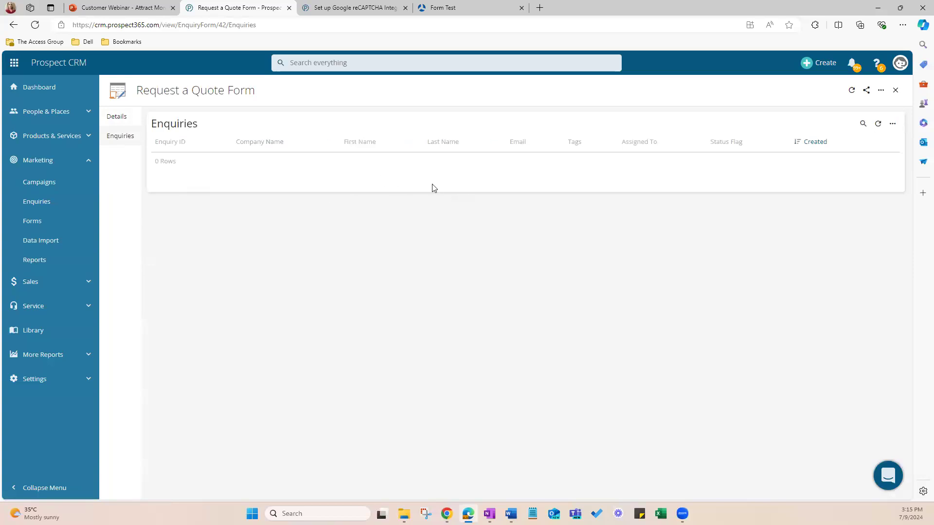
click(113, 121)
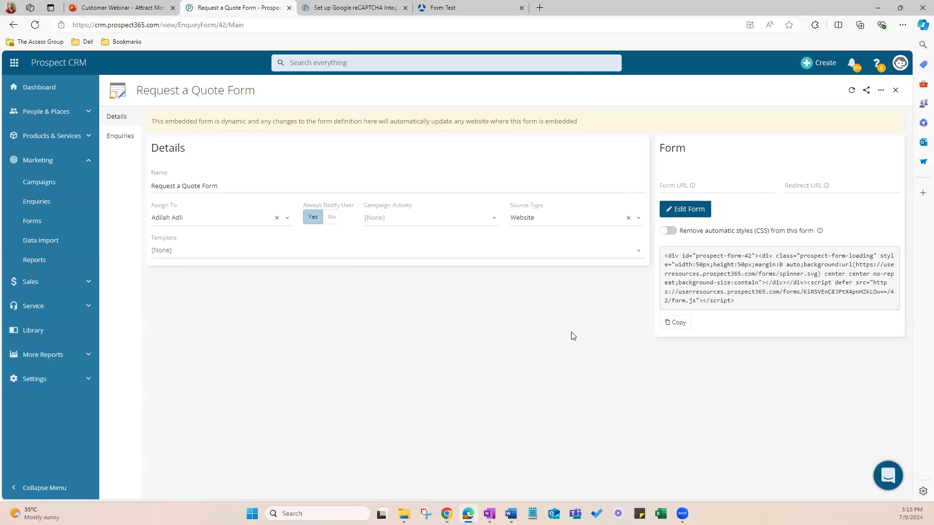
Step: Open the form's layout for editing and add a Country field below Company Name
click(687, 211)
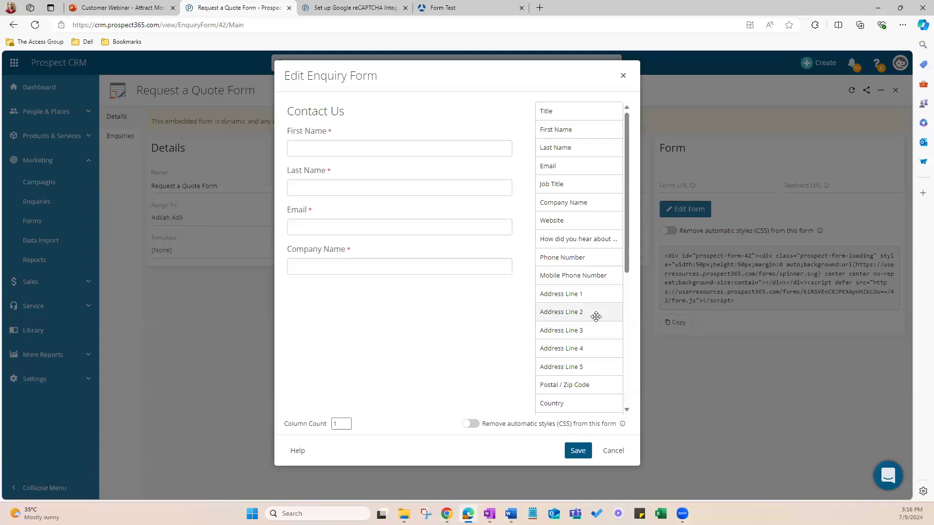
scroll(596, 317, down, 4)
scroll(596, 317, up, 4)
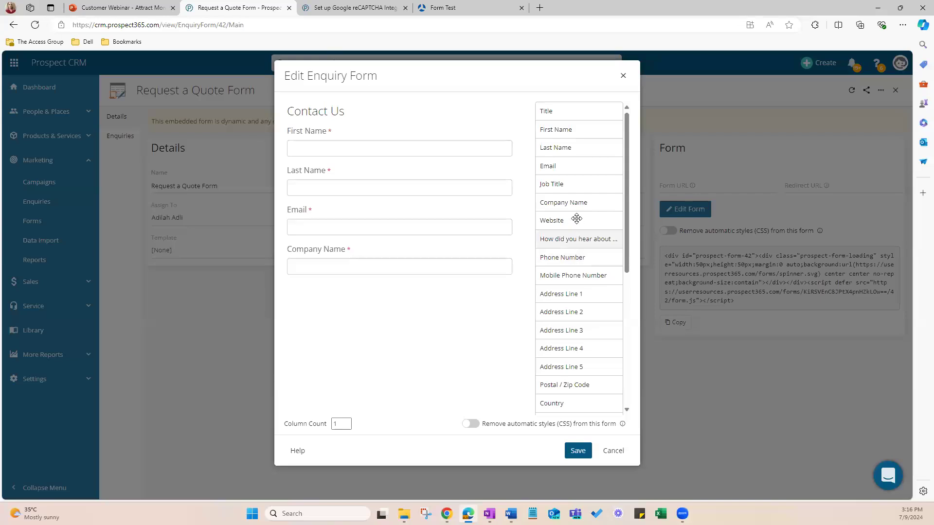
scroll(575, 242, down, 4)
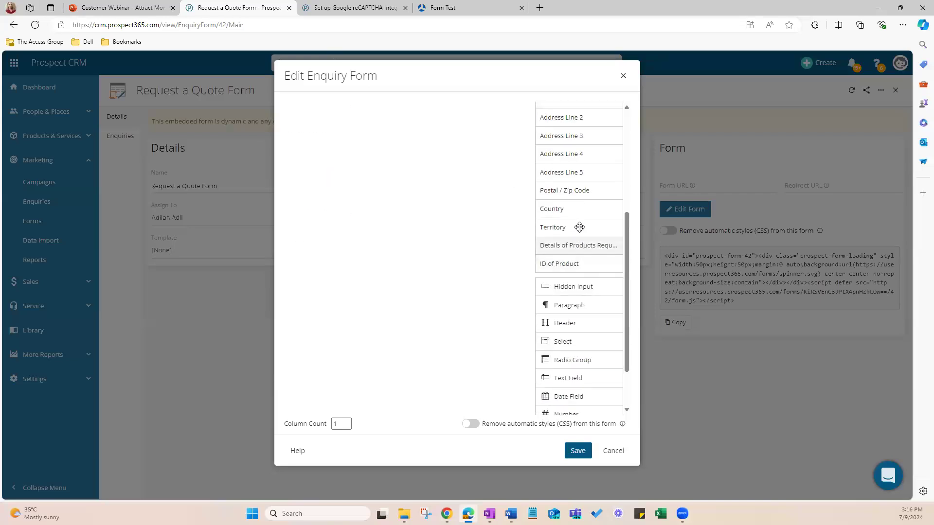
drag(556, 210, 331, 156)
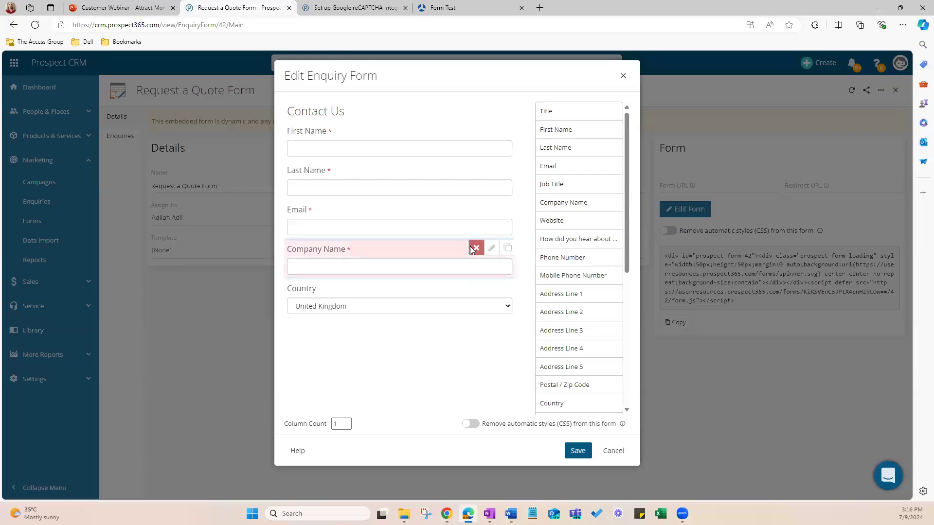
Step: Examine the First Name field's settings, switching the removal of automatic styles (CSS) on and back off
click(492, 133)
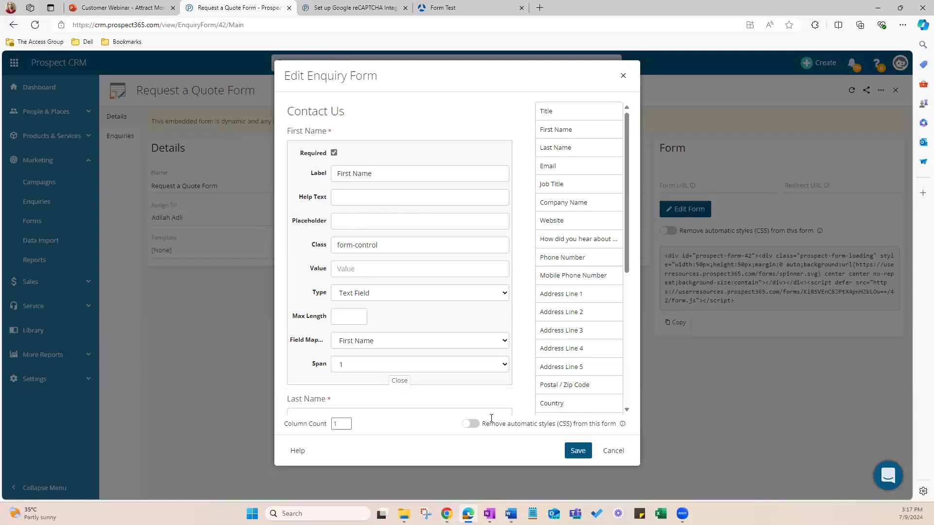
click(470, 425)
click(471, 424)
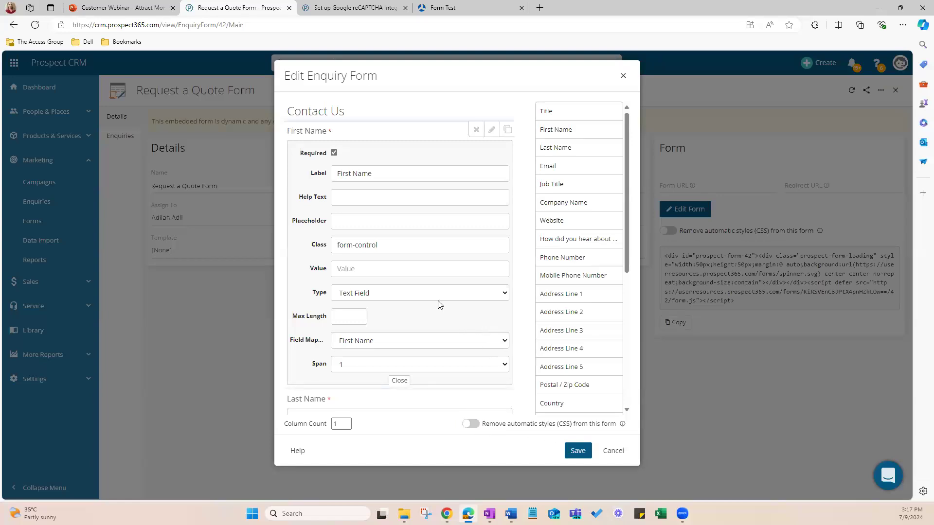
scroll(452, 271, down, 2)
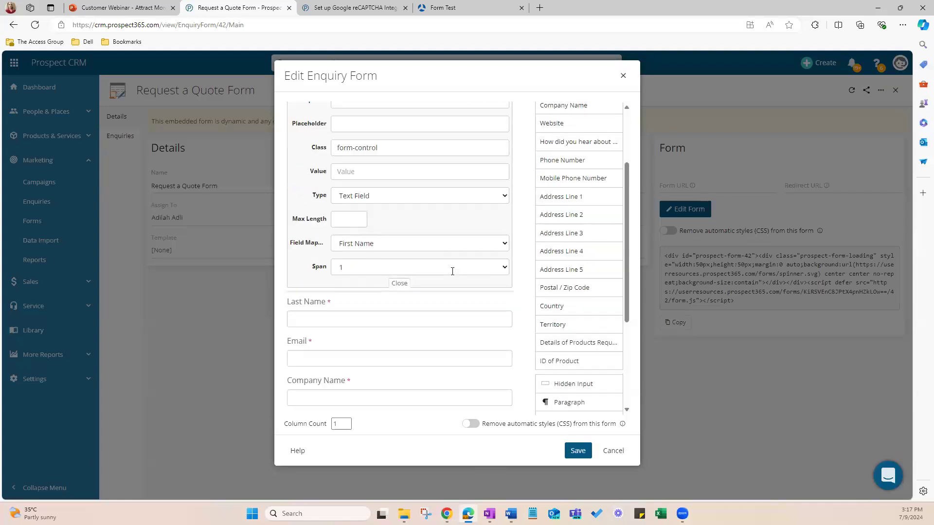
scroll(451, 273, up, 2)
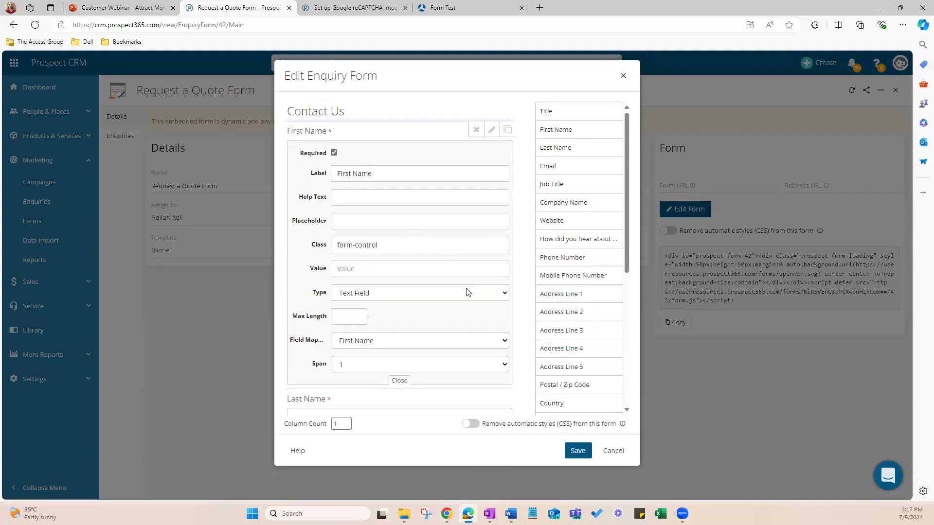
Step: Examine the First Name field's Type and Field Mapping choices, keeping Text Field and First Name selected
click(355, 296)
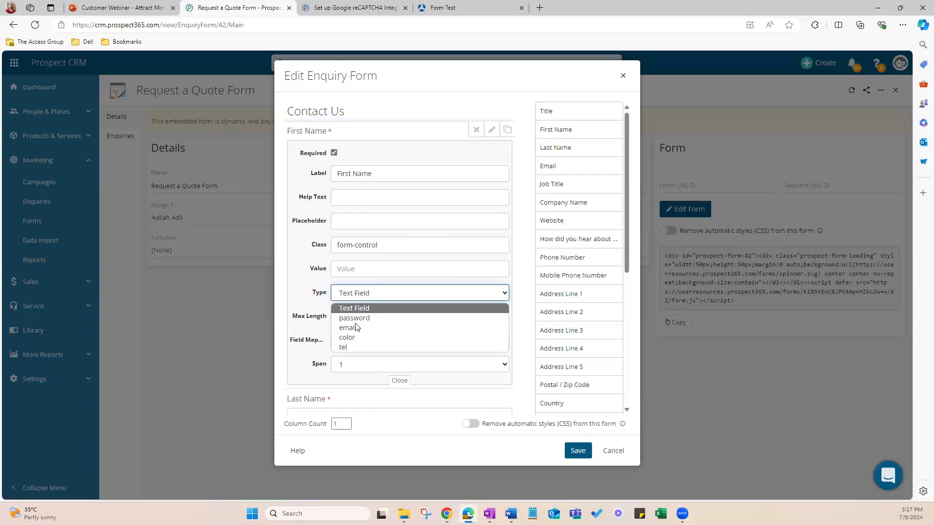
click(358, 328)
click(357, 295)
click(358, 307)
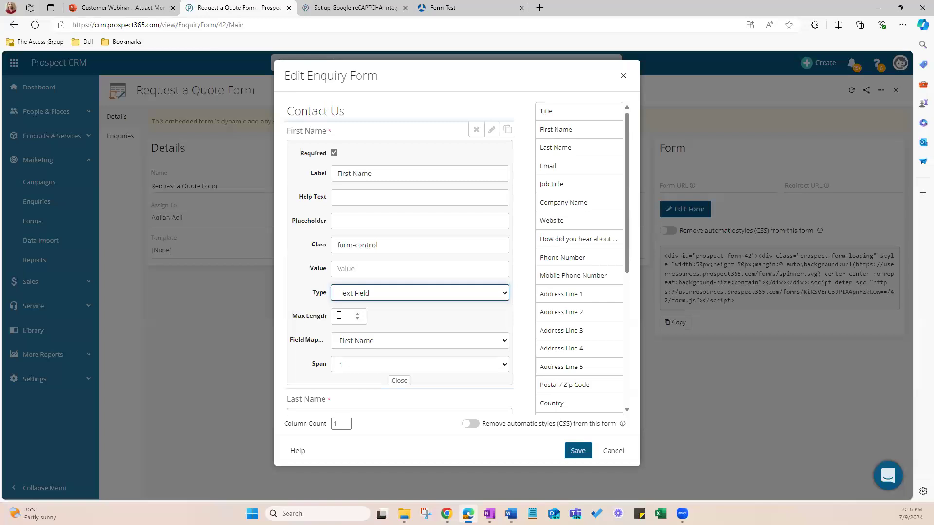
click(352, 345)
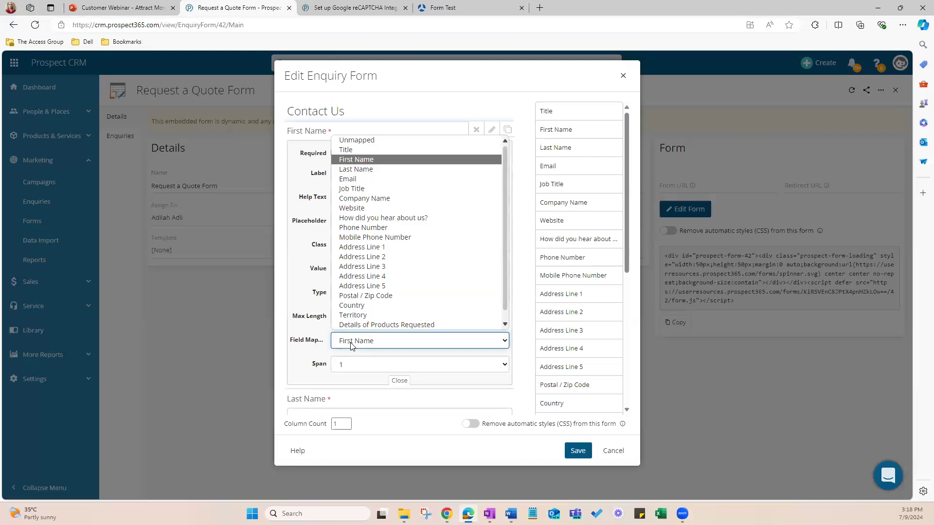
click(362, 162)
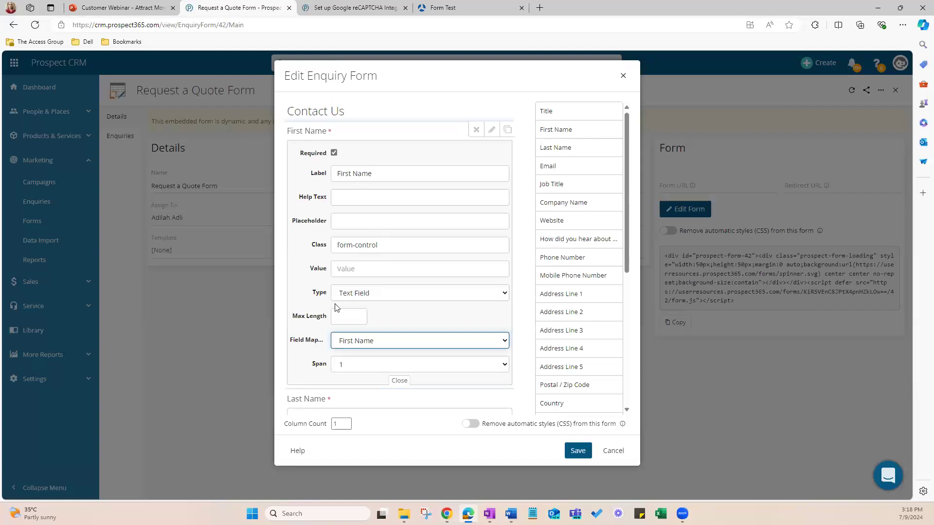
Step: Preview the enquiry form with its contact fields, exit the preview and save the form layout
scroll(376, 349, down, 3)
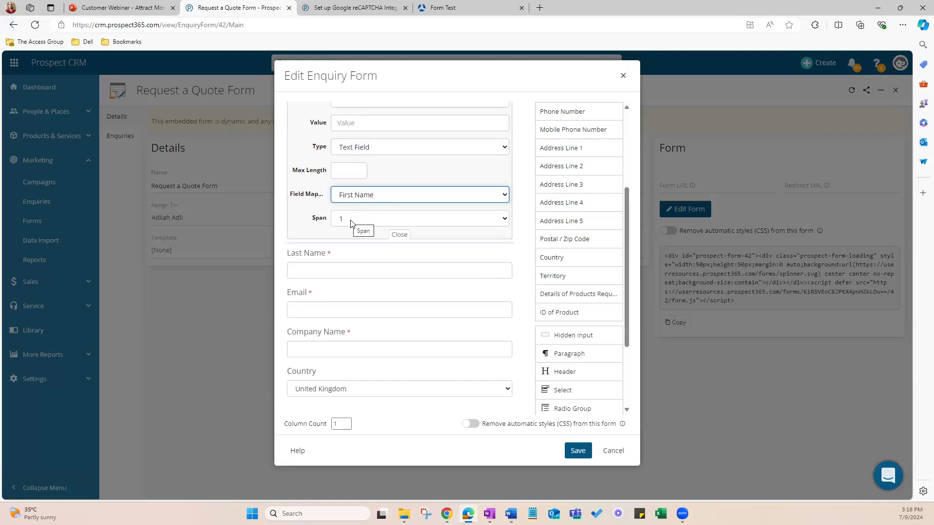
mouse_move(430, 285)
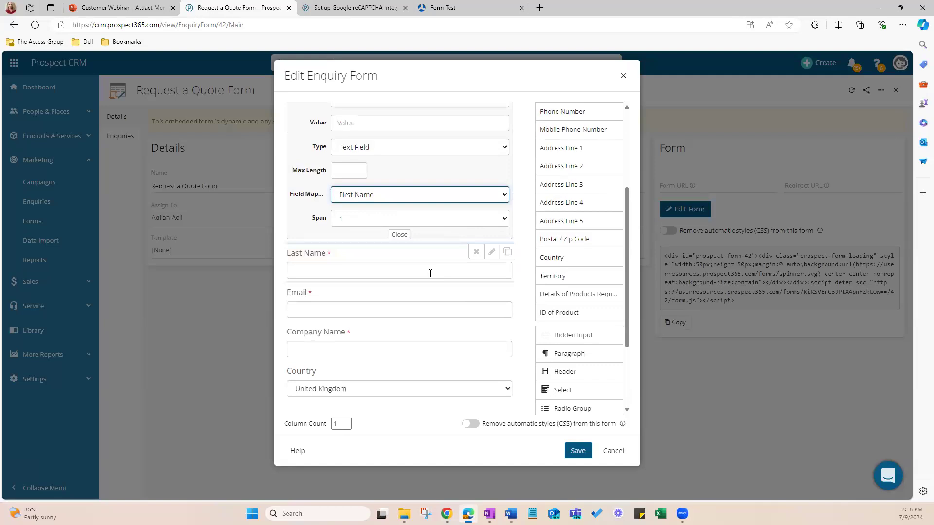
scroll(453, 291, down, 3)
scroll(453, 291, up, 3)
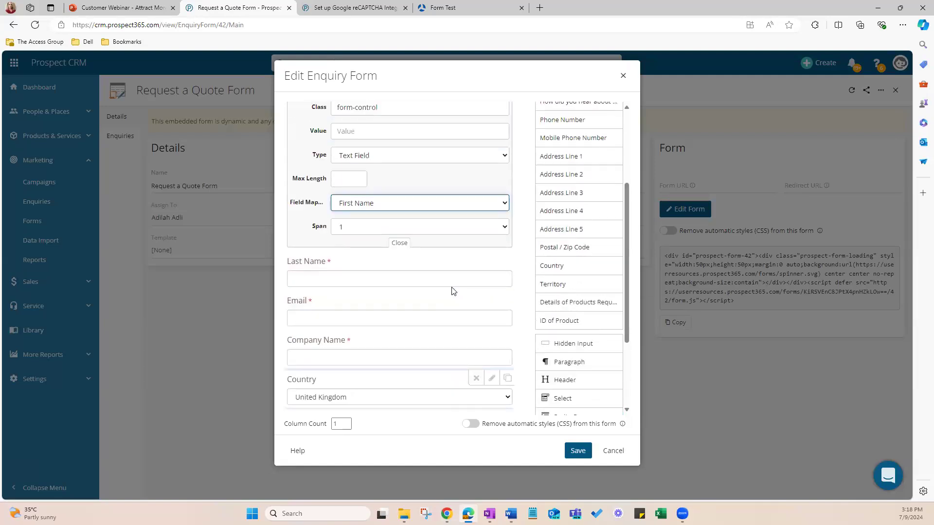
scroll(486, 331, down, 3)
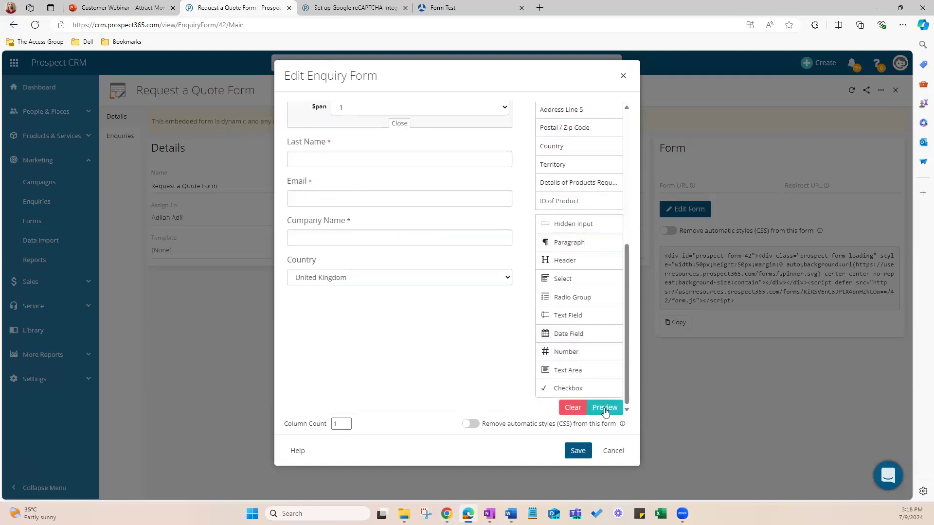
click(605, 408)
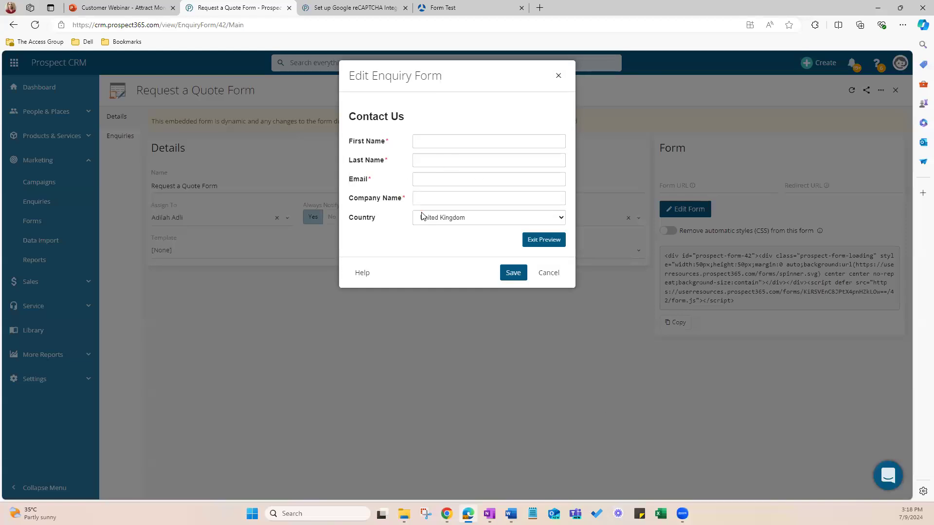
click(538, 241)
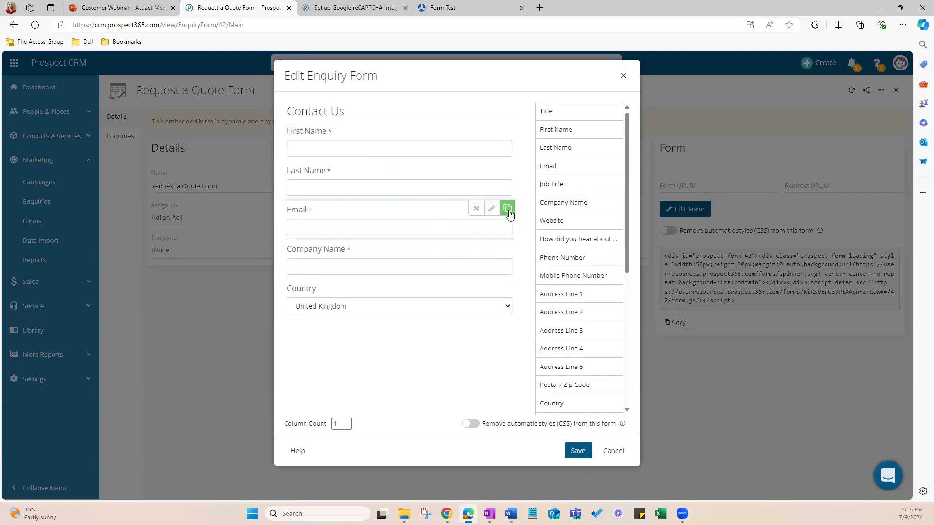
click(578, 451)
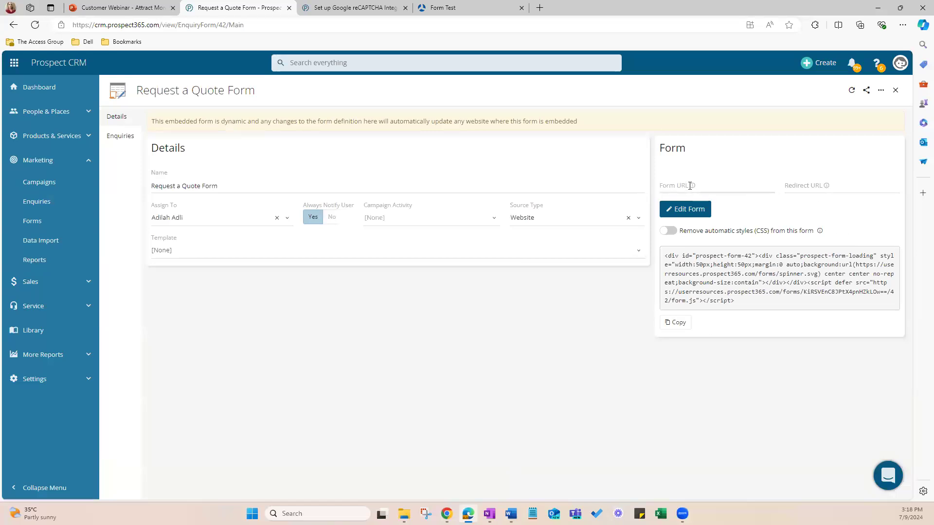
Step: Check the explanations of the form's Form URL and Redirect URL settings
mouse_move(673, 188)
mouse_move(806, 185)
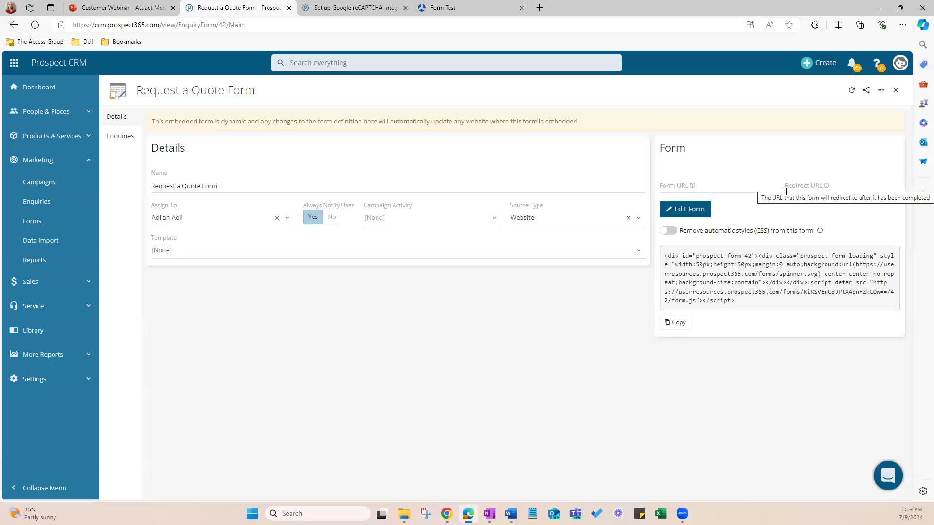
mouse_move(715, 188)
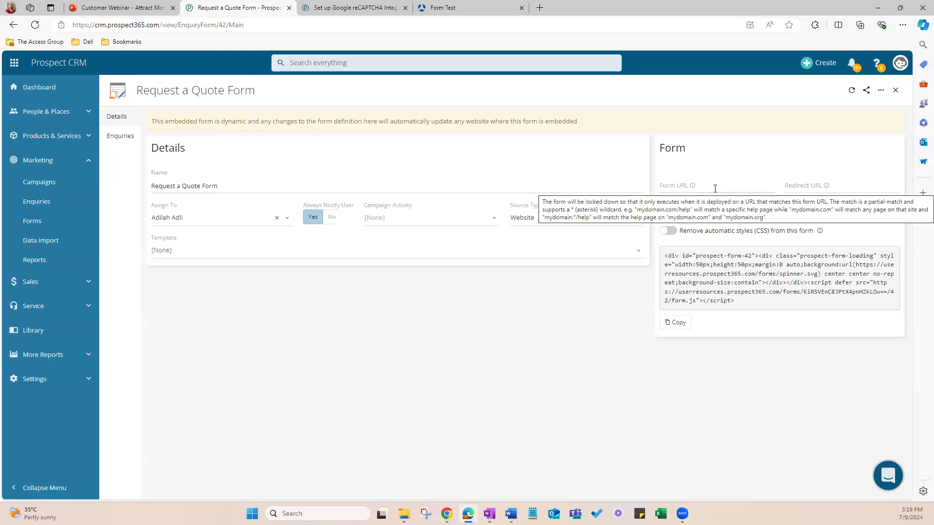
click(810, 184)
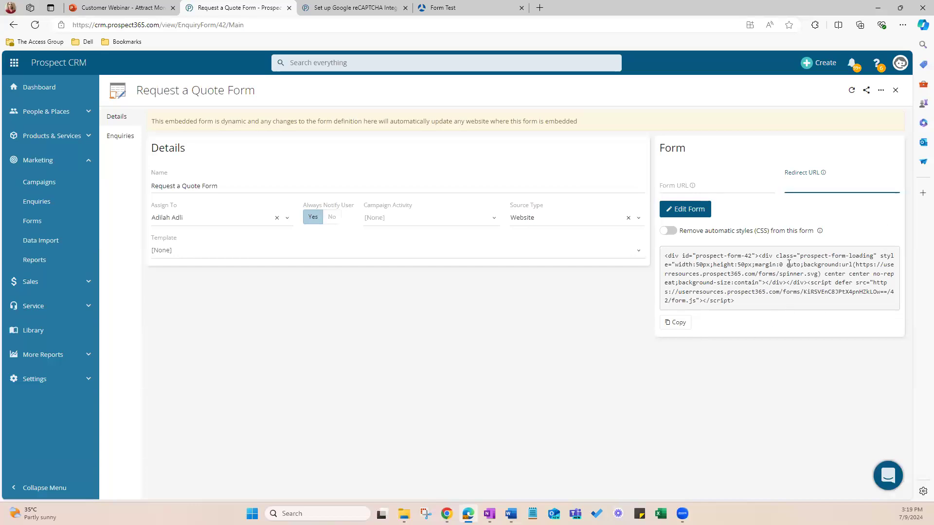
Step: Copy the form's embed code, view the embedded example on the Form Test page and return to the form's details
click(682, 324)
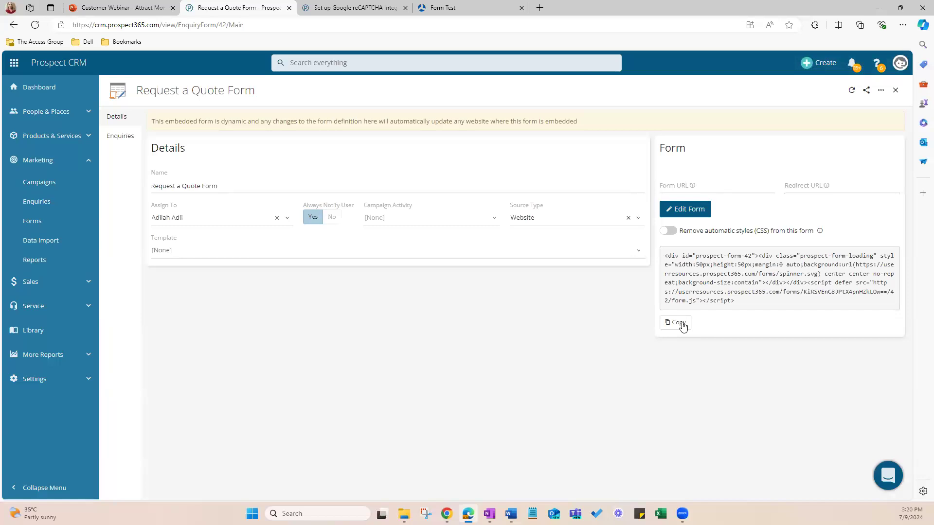
click(449, 7)
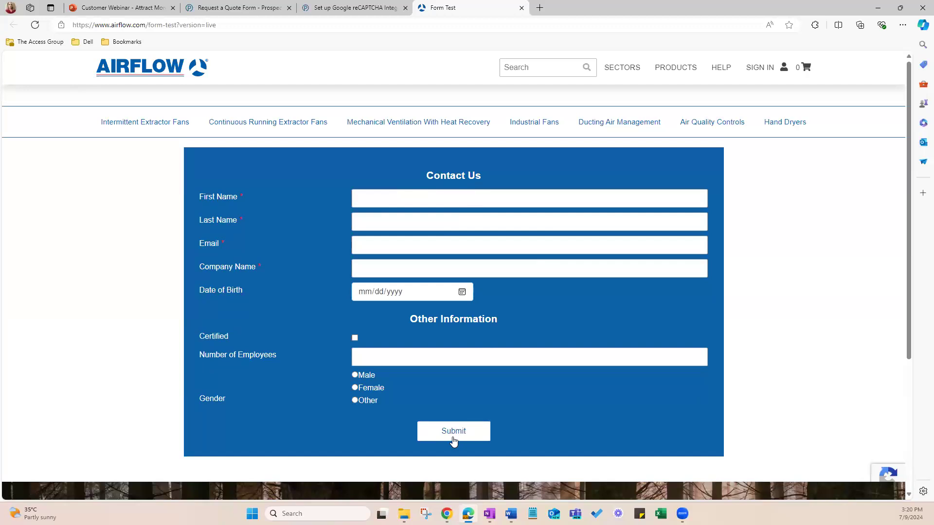
click(238, 8)
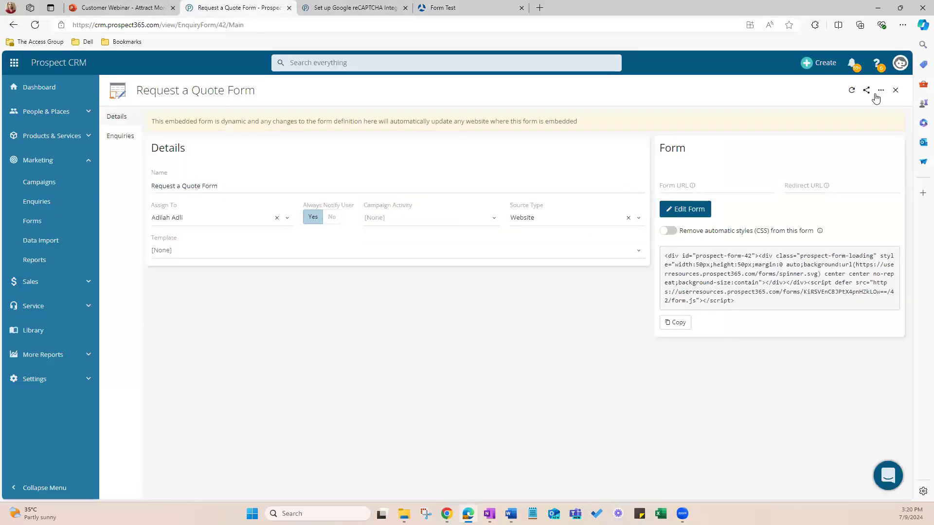
Step: Close the Request a Quote Form and the enquiry forms list, and reload the CRM home dashboard
click(897, 90)
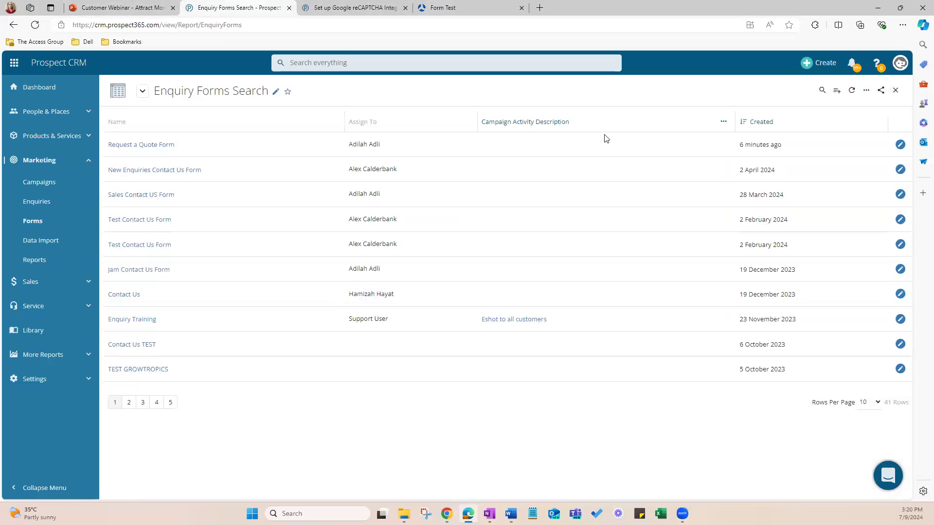
click(895, 90)
click(352, 23)
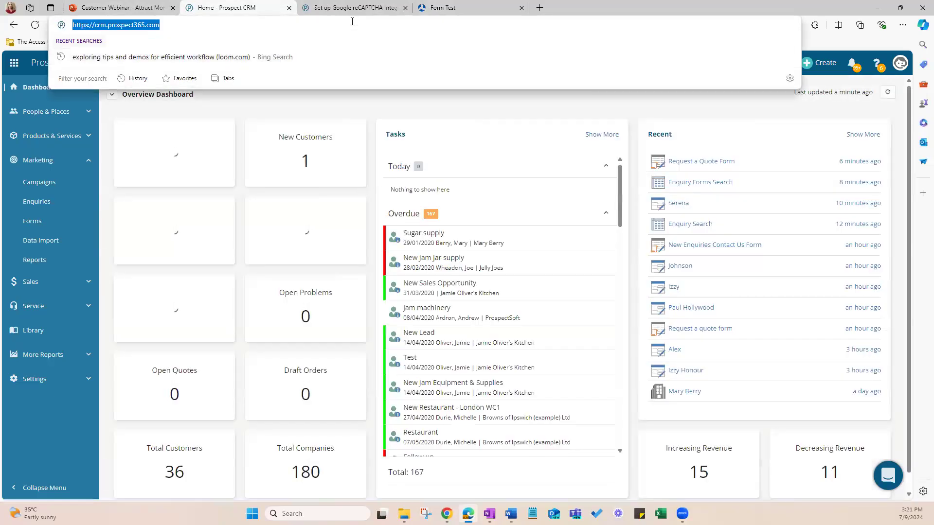
key(Return)
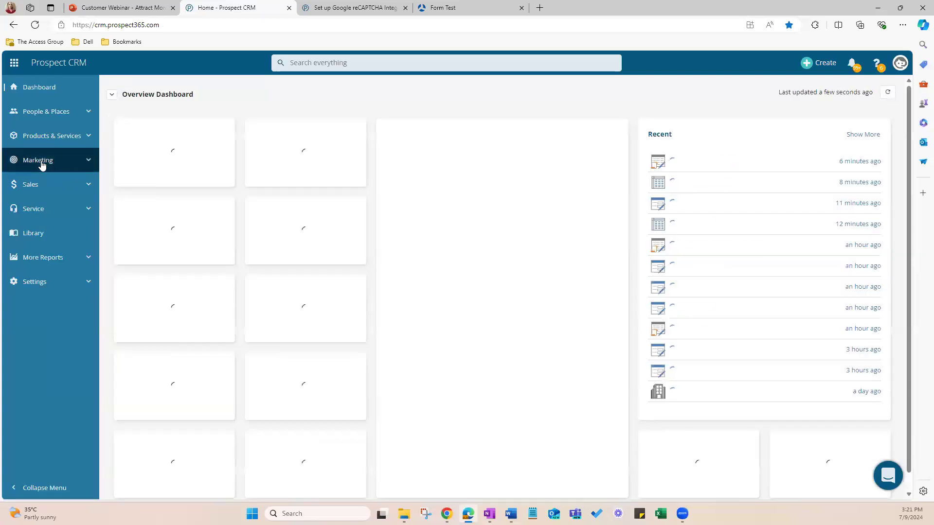
Step: Add the form's Name field as a column in the marketing enquiries list and move it ahead of Enquiry ID
click(42, 162)
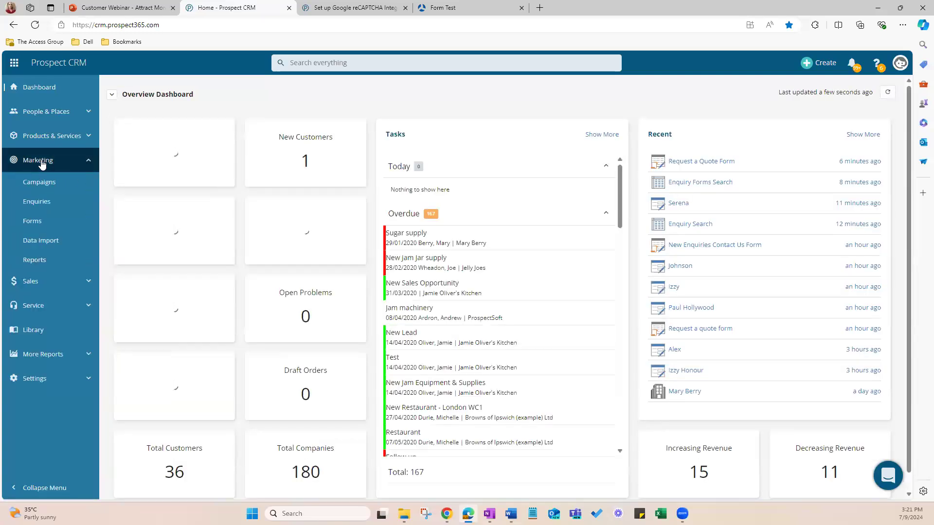
click(34, 203)
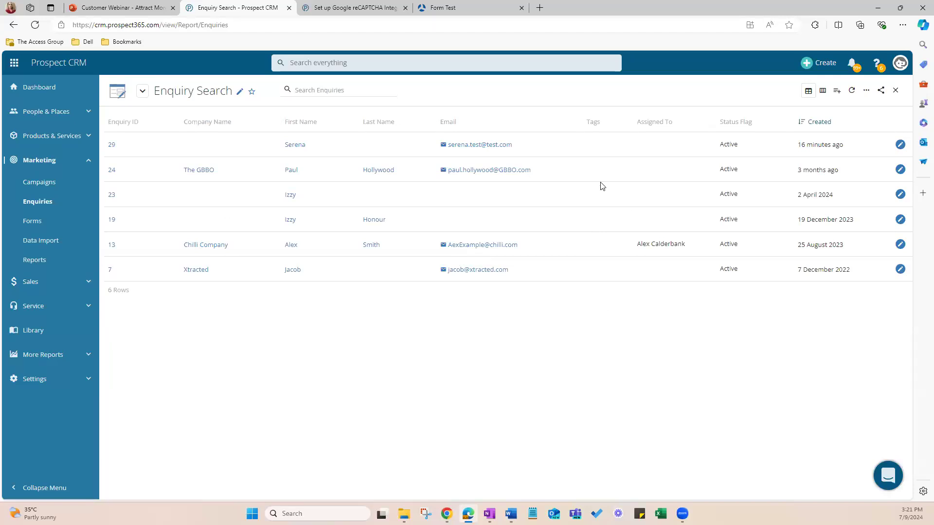
click(865, 93)
click(829, 124)
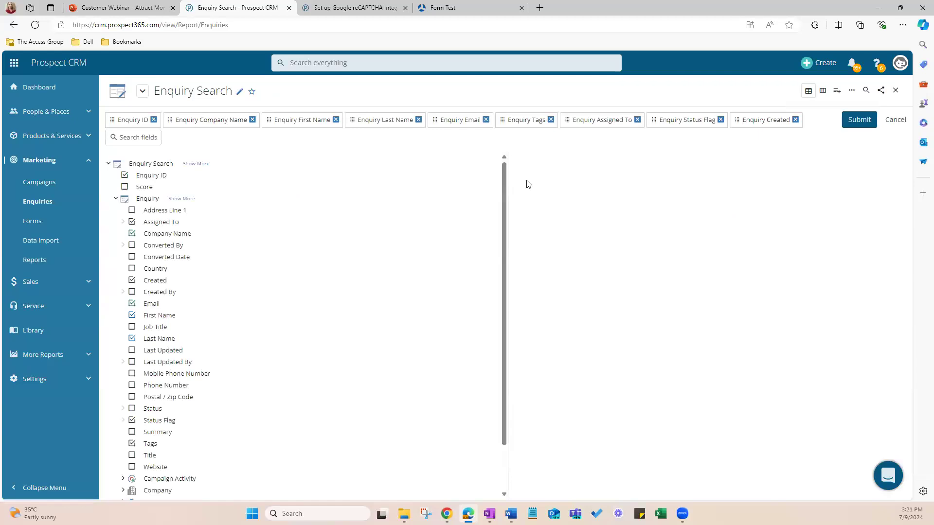
scroll(267, 329, down, 2)
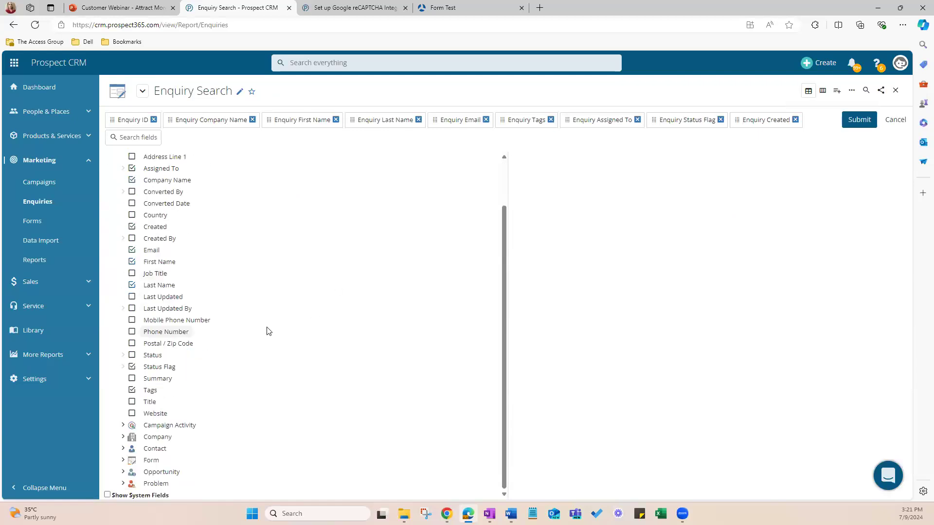
click(123, 460)
scroll(223, 458, down, 3)
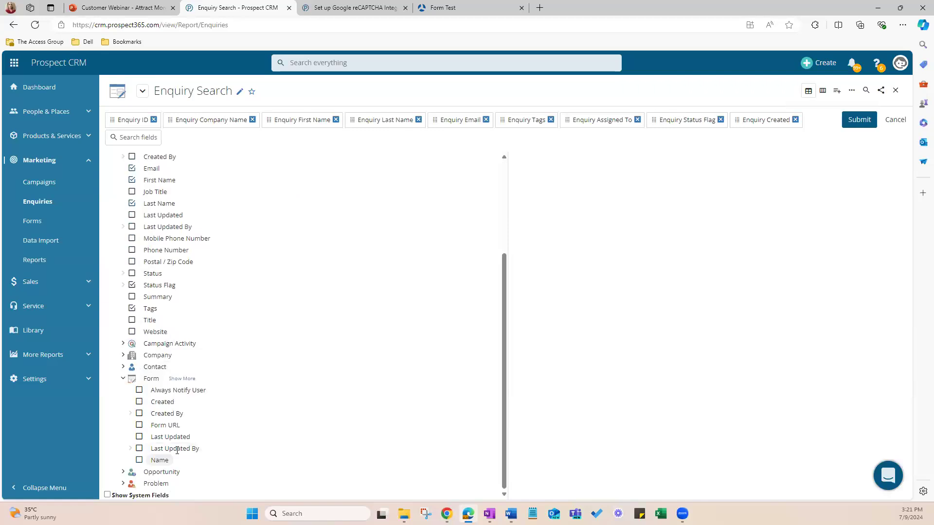
click(163, 460)
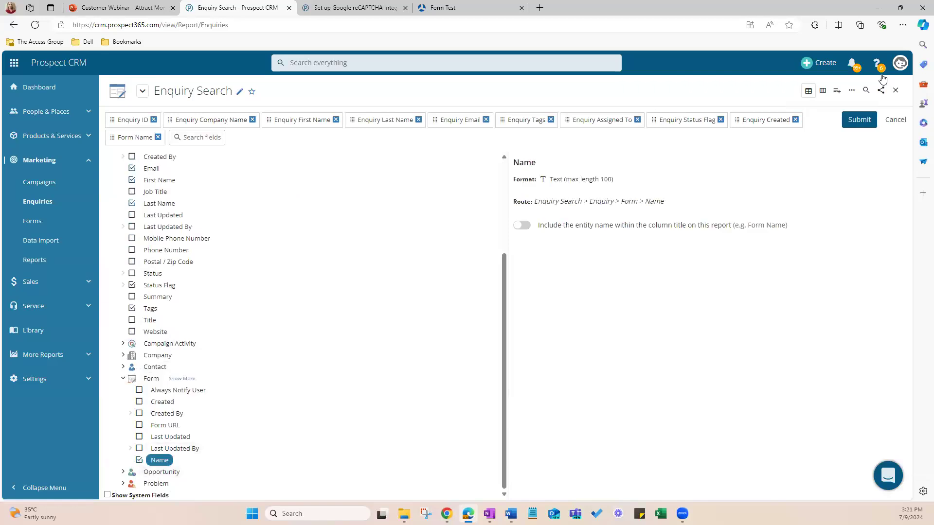
click(860, 120)
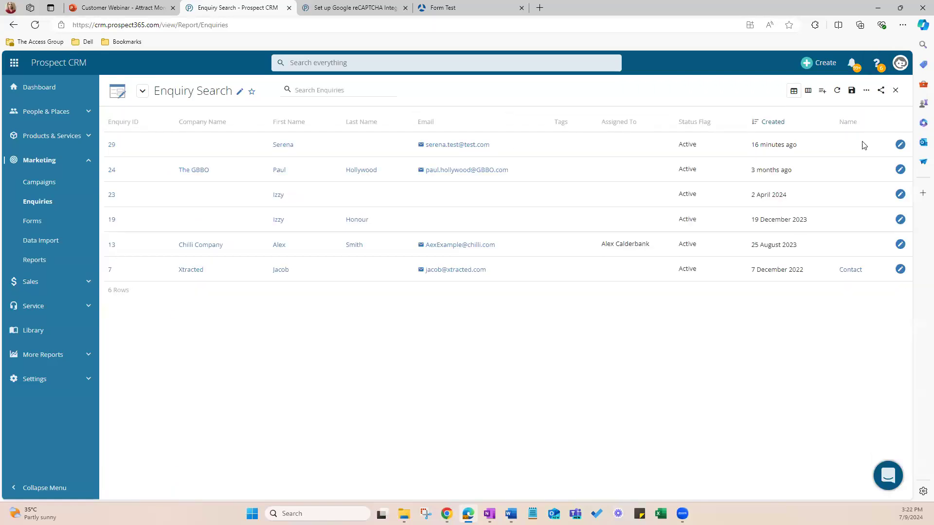
drag(861, 120, 123, 125)
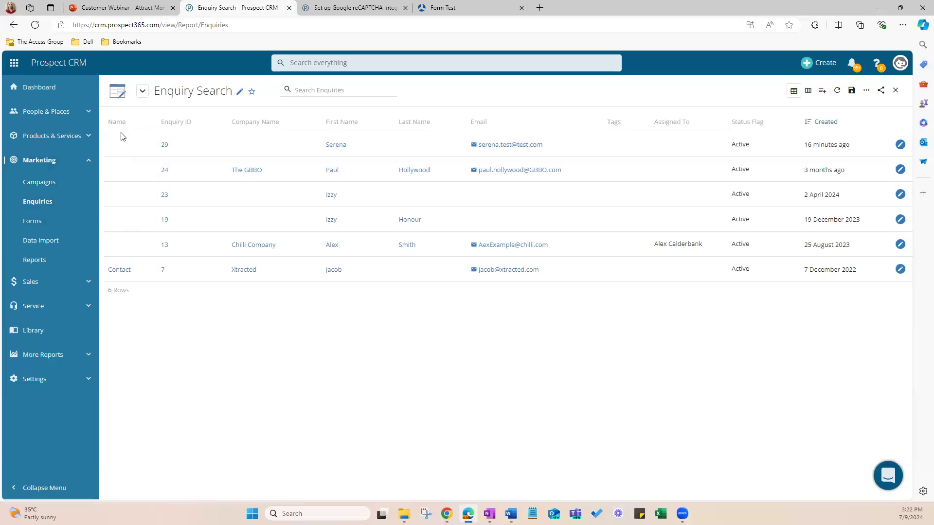
Step: Close the enquiries list, switch to the webinar presentation in PowerPoint and start the slide show from the Demo slide
click(896, 91)
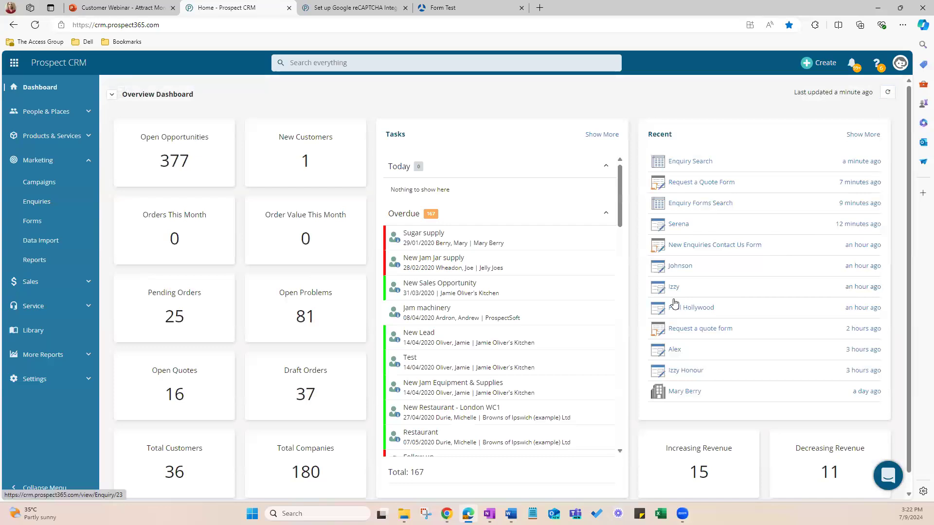
click(117, 9)
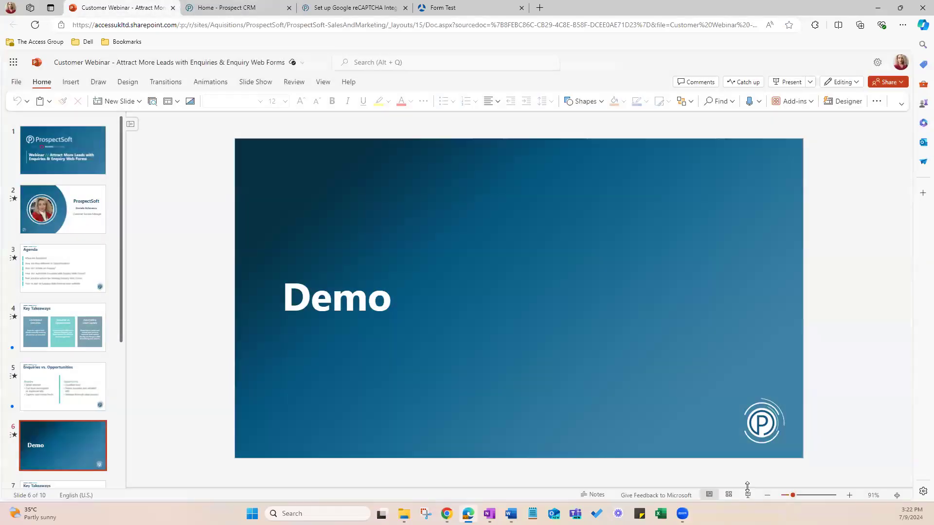
click(748, 495)
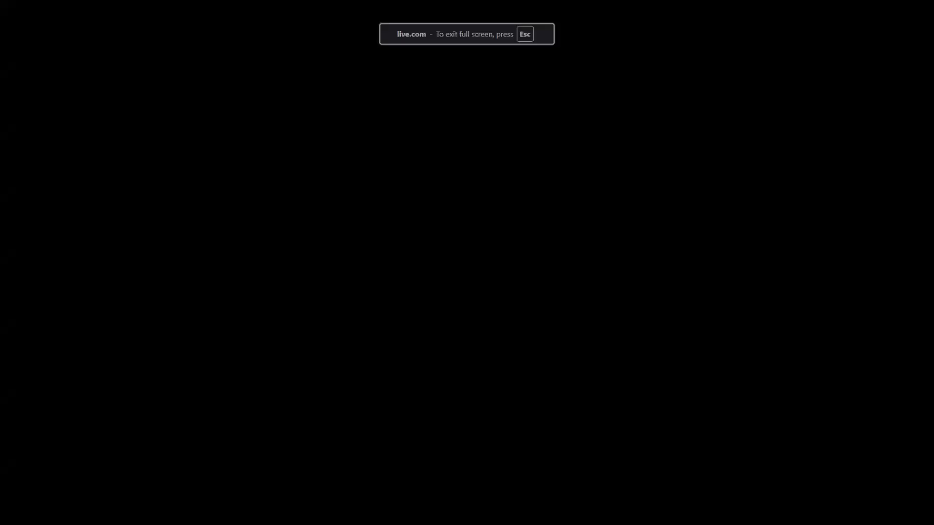